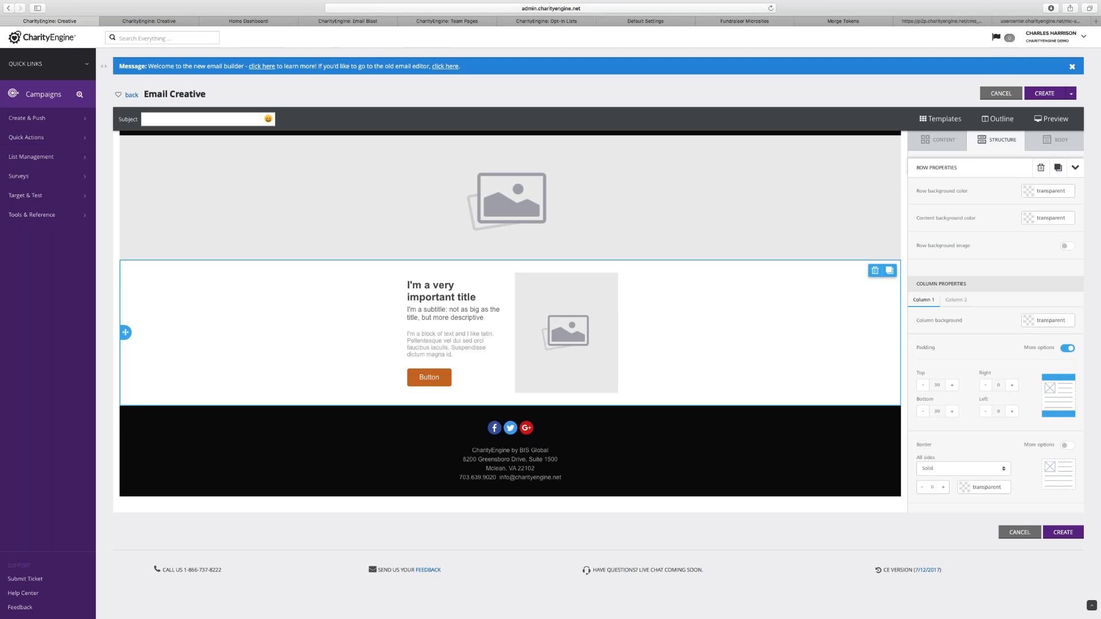
key("super+plus")
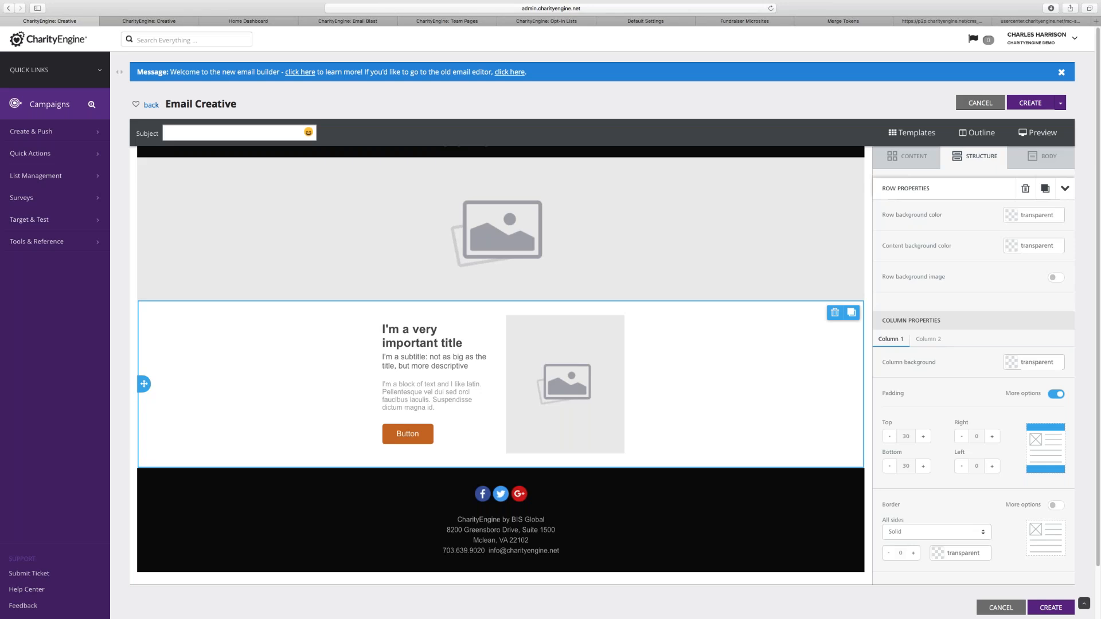
scroll(531, 215, "up", 1)
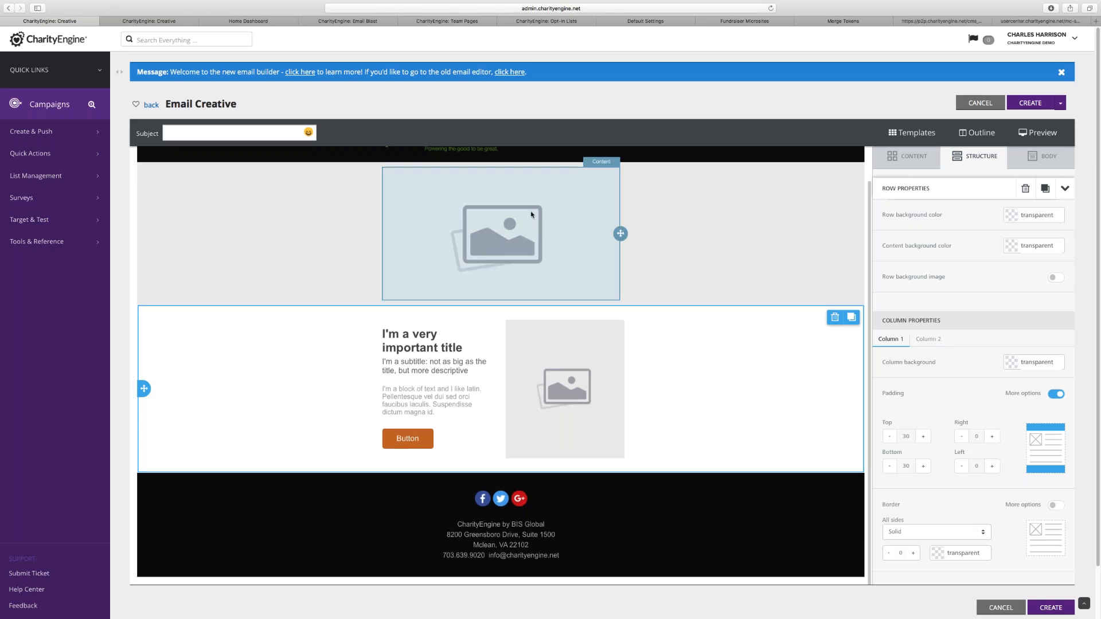
scroll(538, 227, "up", 2)
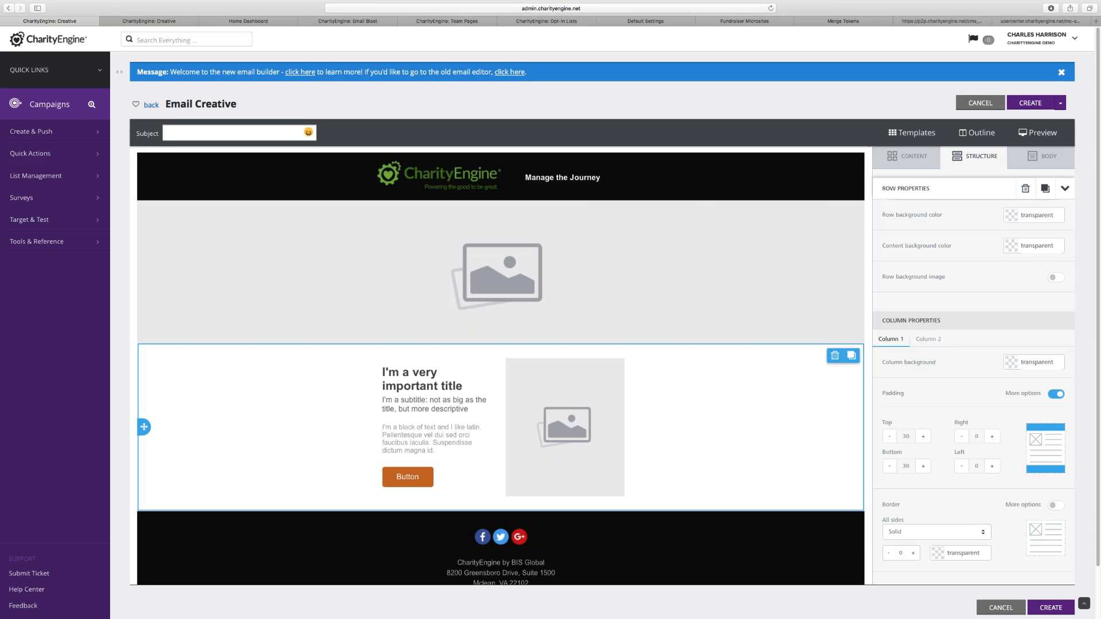
left_click(1060, 103)
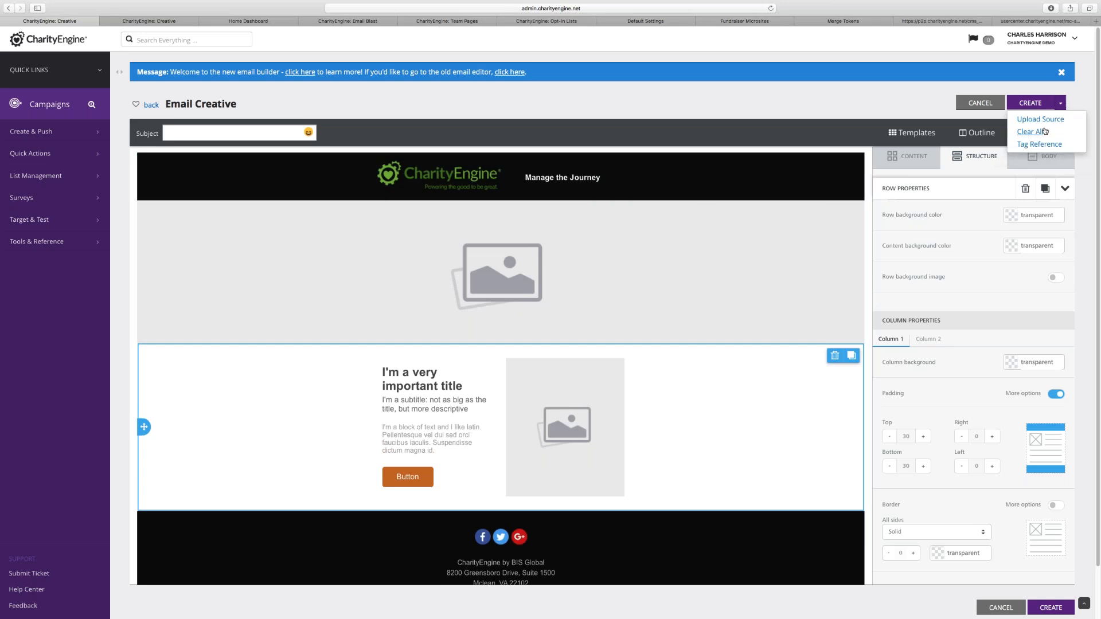
left_click(833, 110)
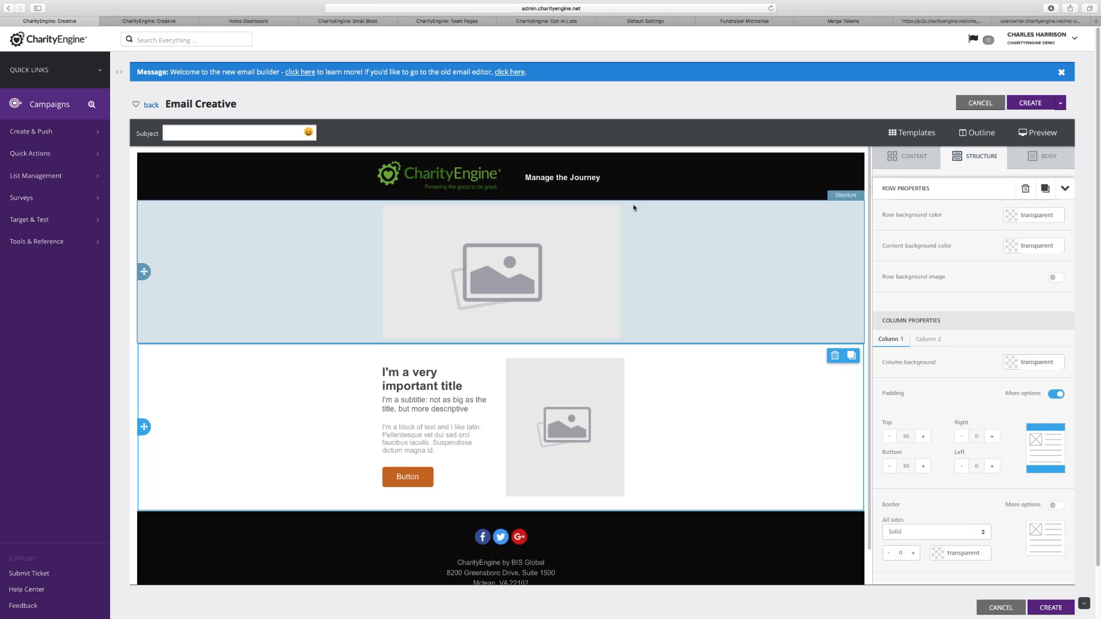
Replace the placeholder image below the header with the JPEG file from the editor_images folder
left_click(584, 237)
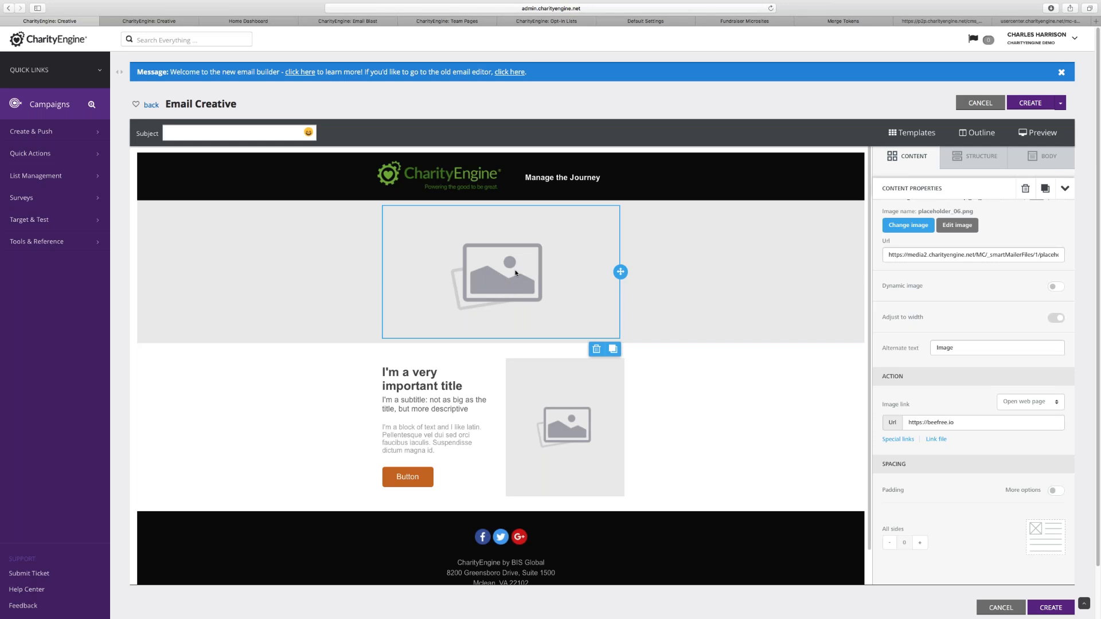
left_click(911, 226)
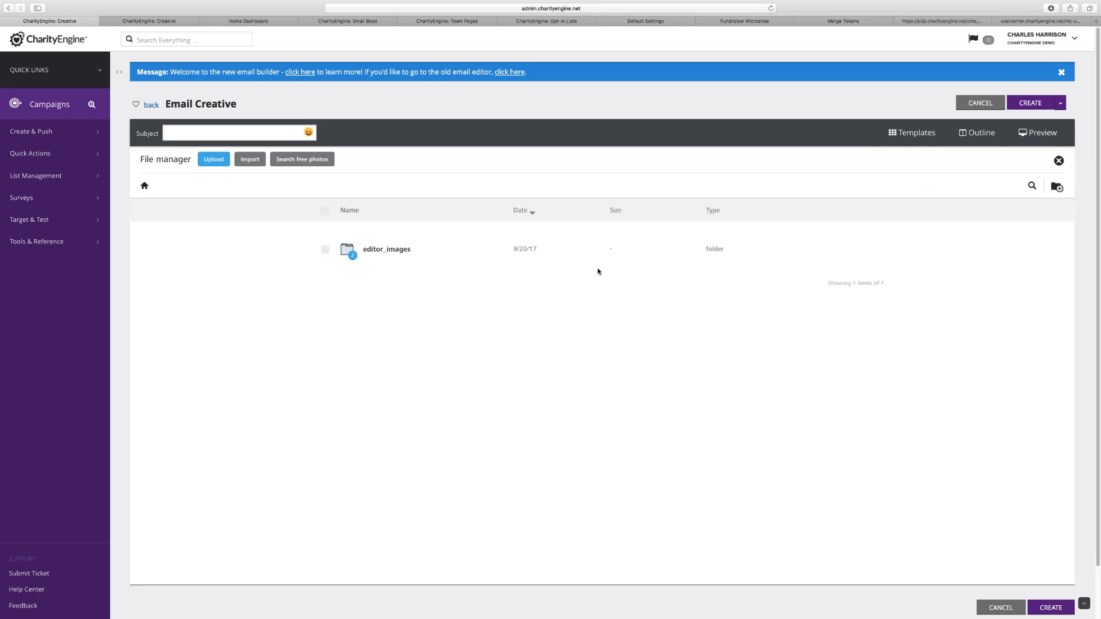
left_click(386, 249)
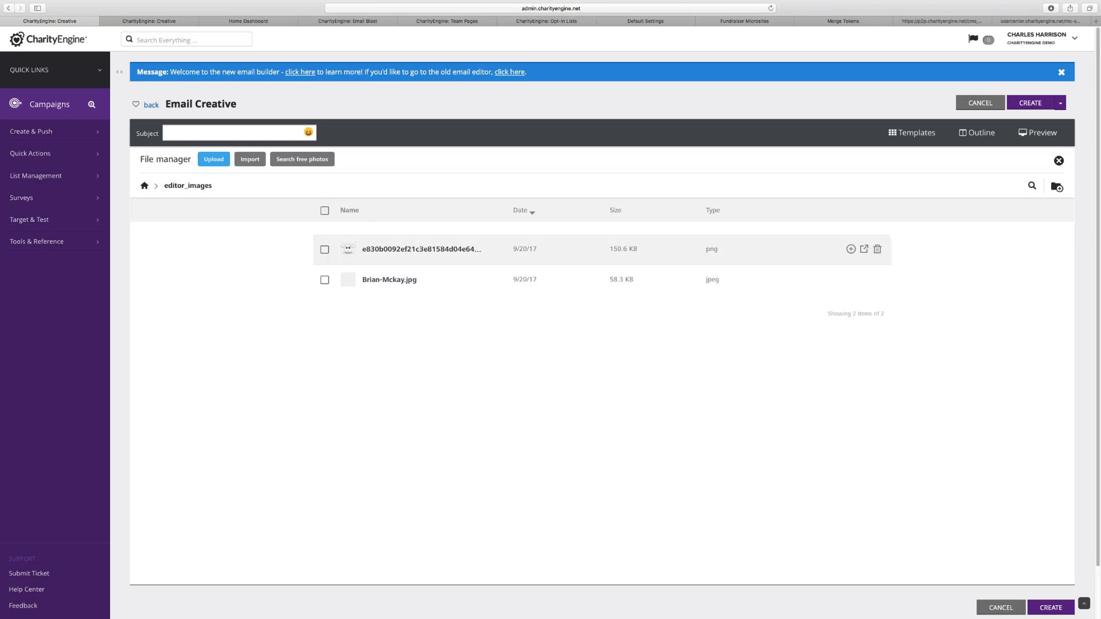
left_click(387, 281)
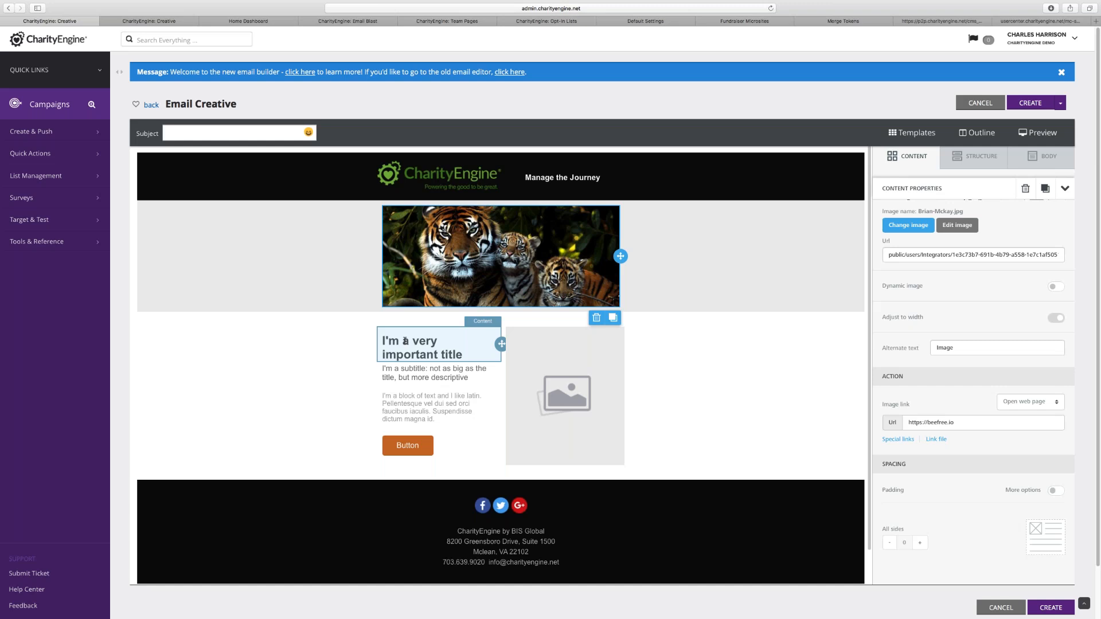
left_click(425, 350)
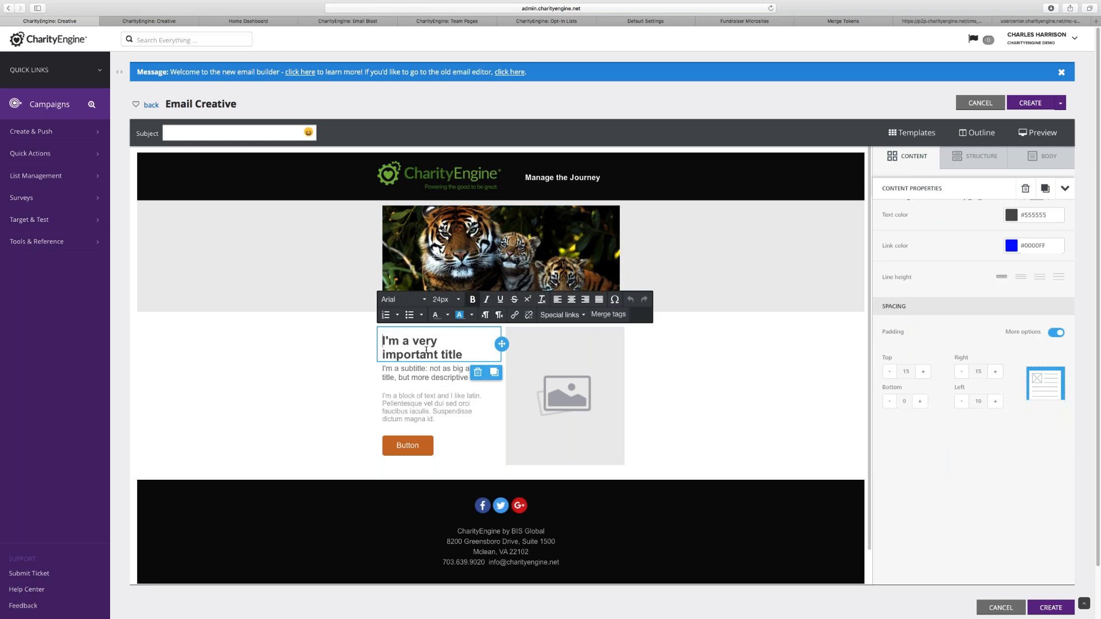
left_click(510, 261)
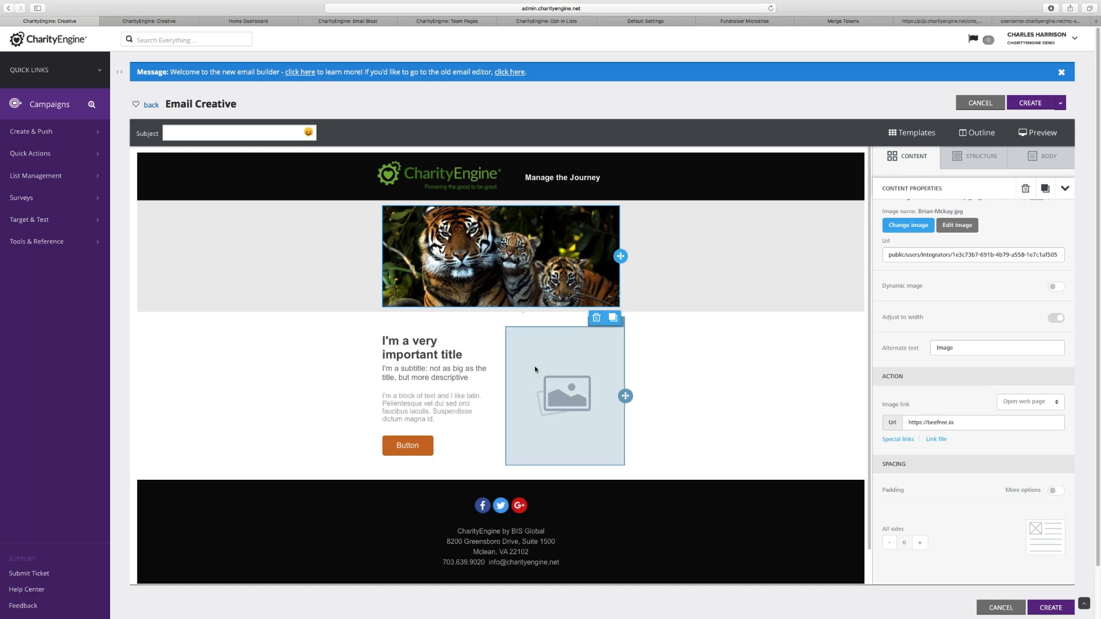
Set separate padding for the header logo image: 15 at the top and 20 at the bottom
left_click(468, 184)
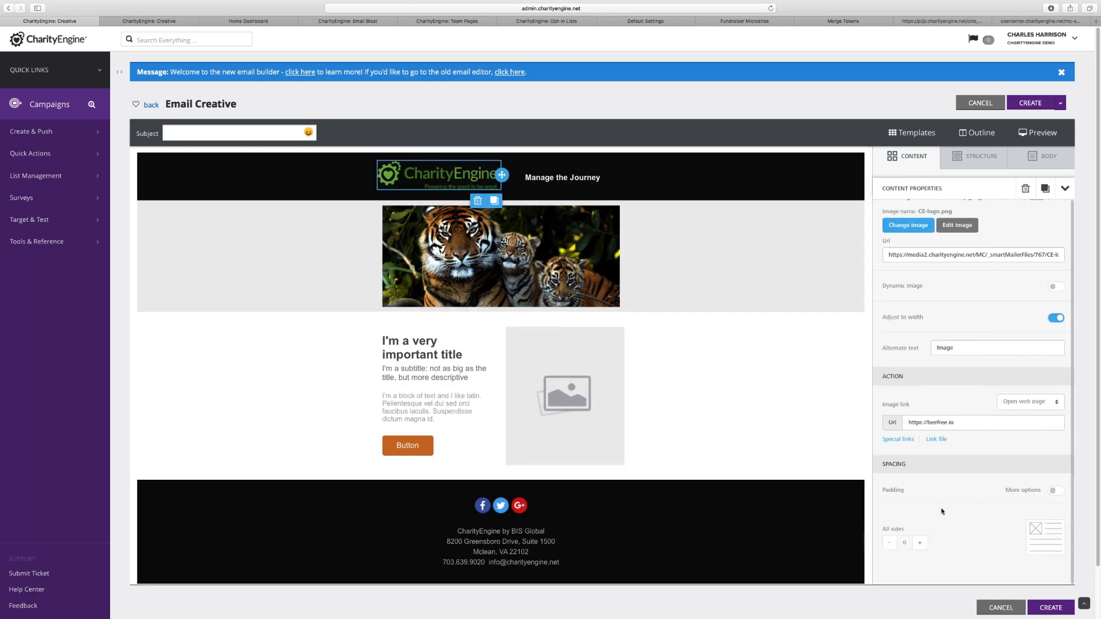
left_click(1055, 491)
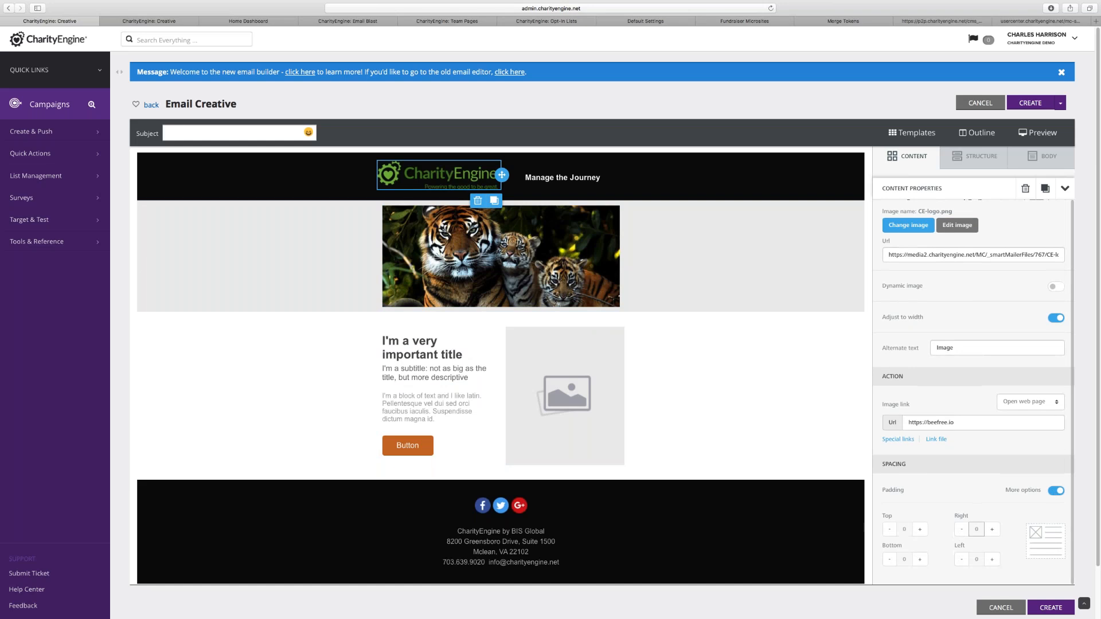
left_click(919, 529)
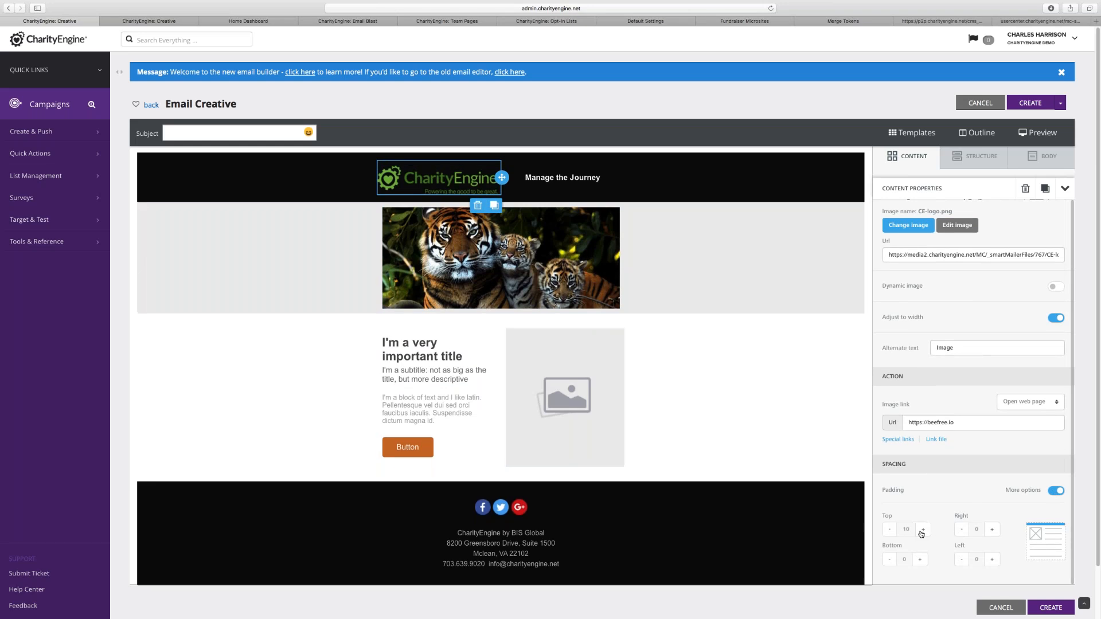
left_click(919, 529)
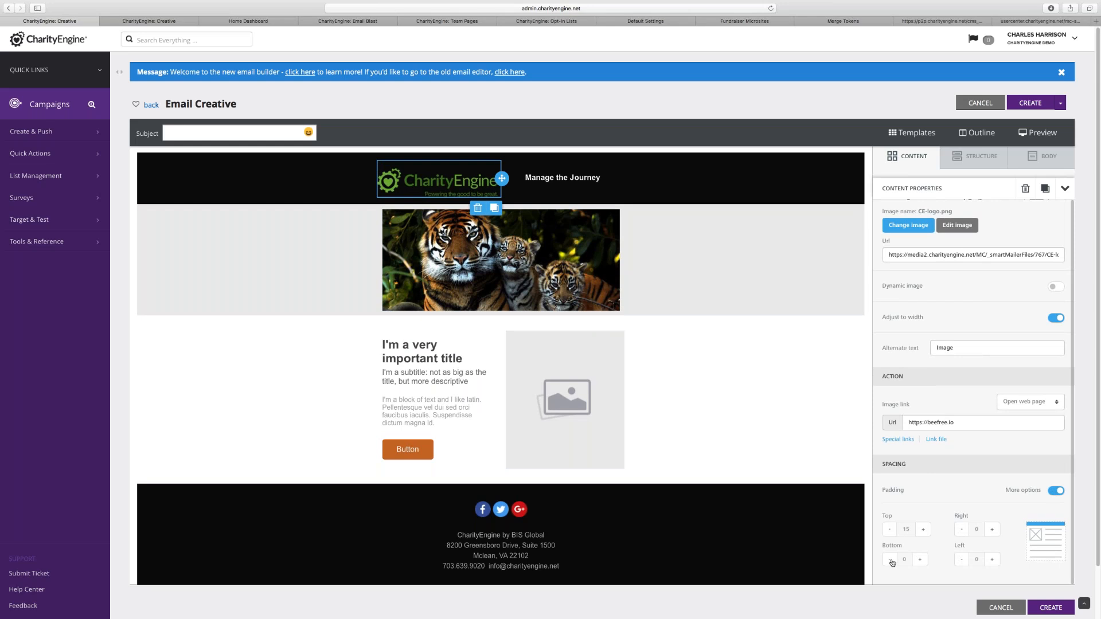
left_click(919, 558)
left_click(920, 559)
left_click(919, 559)
left_click(920, 559)
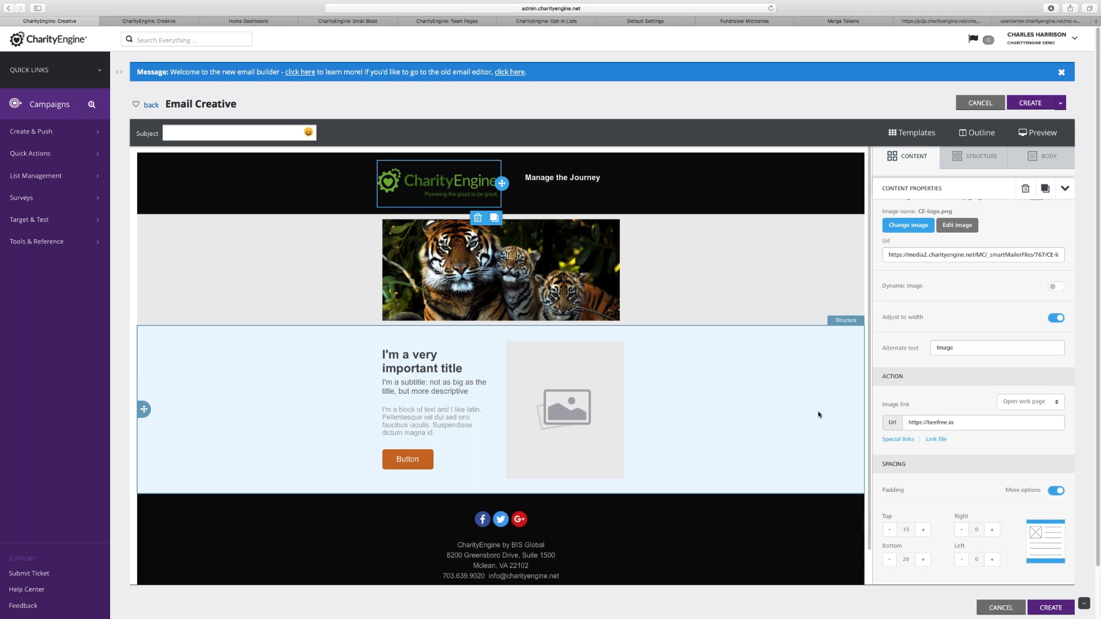
Add an empty image block above the placeholder image beside the title text, and delete that placeholder image
left_click(921, 158)
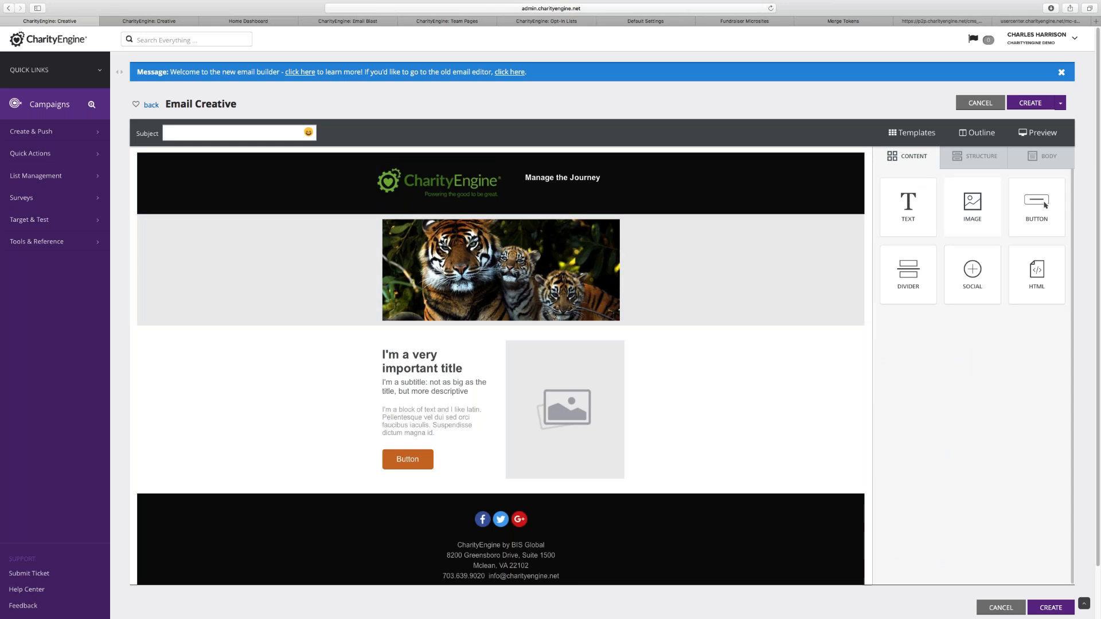
left_click_drag(973, 208, 903, 215)
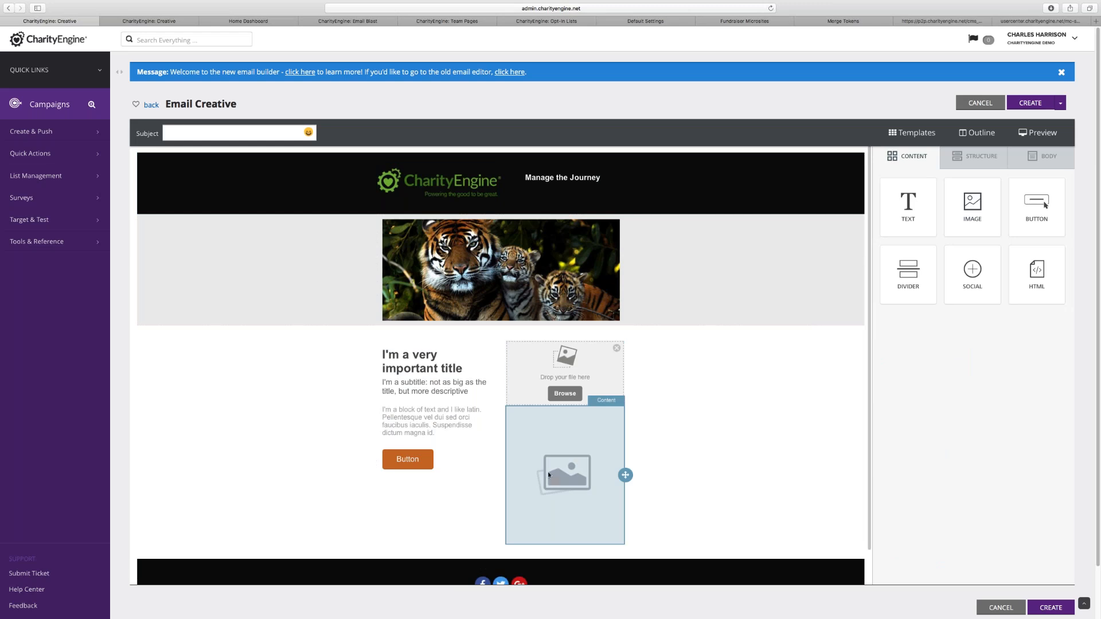
left_click(578, 460)
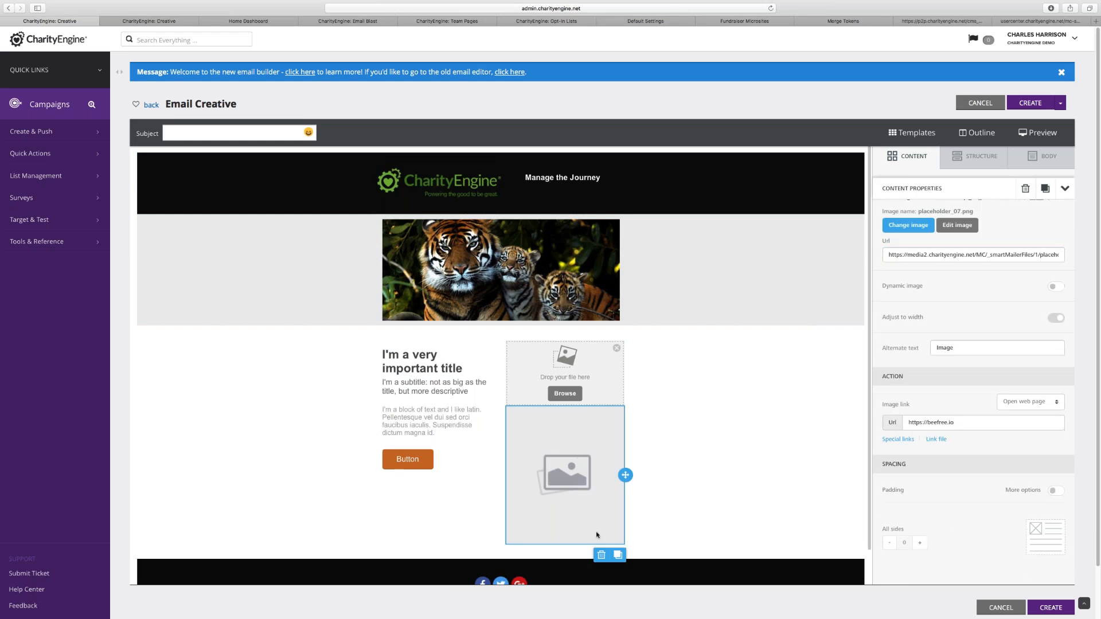
left_click(601, 555)
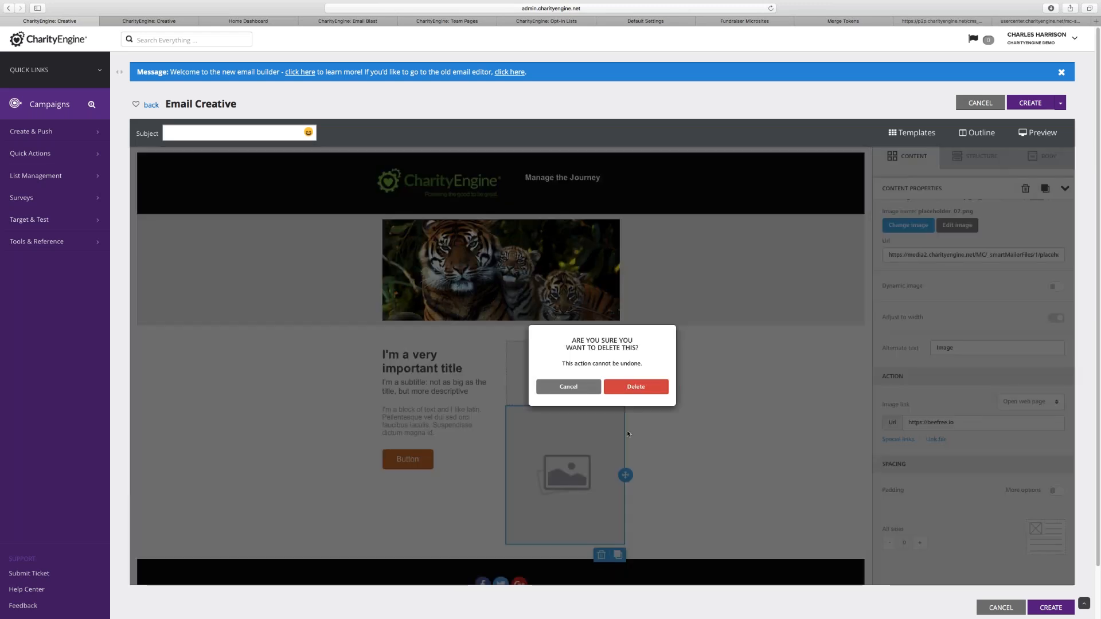
left_click(636, 387)
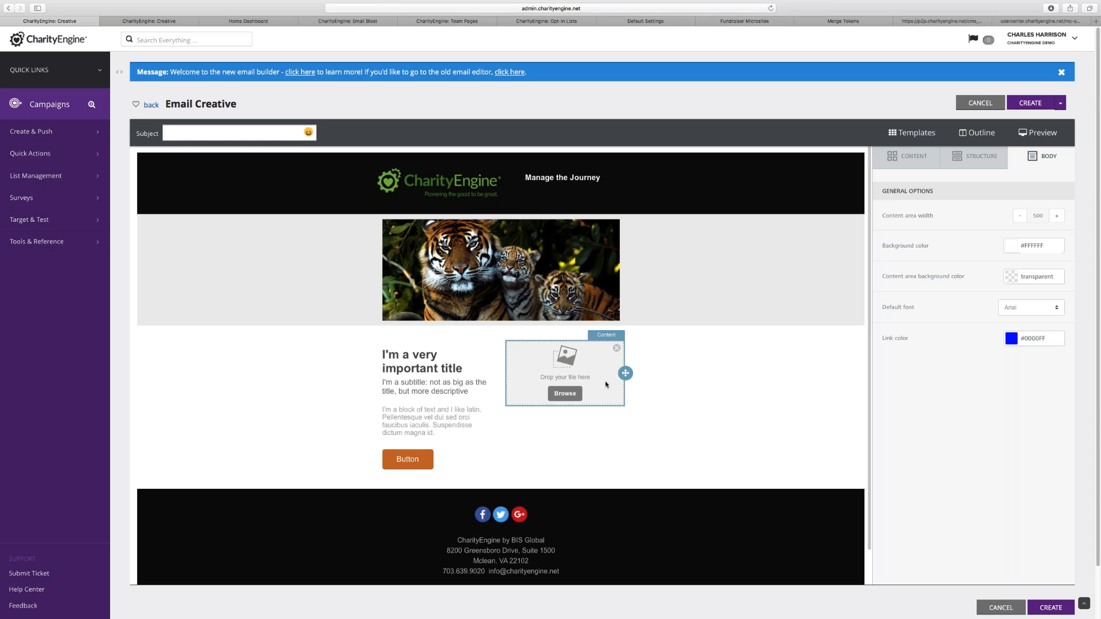
mouse_move(626, 373)
left_mouse_down()
mouse_move(631, 383)
mouse_move(624, 373)
left_mouse_up()
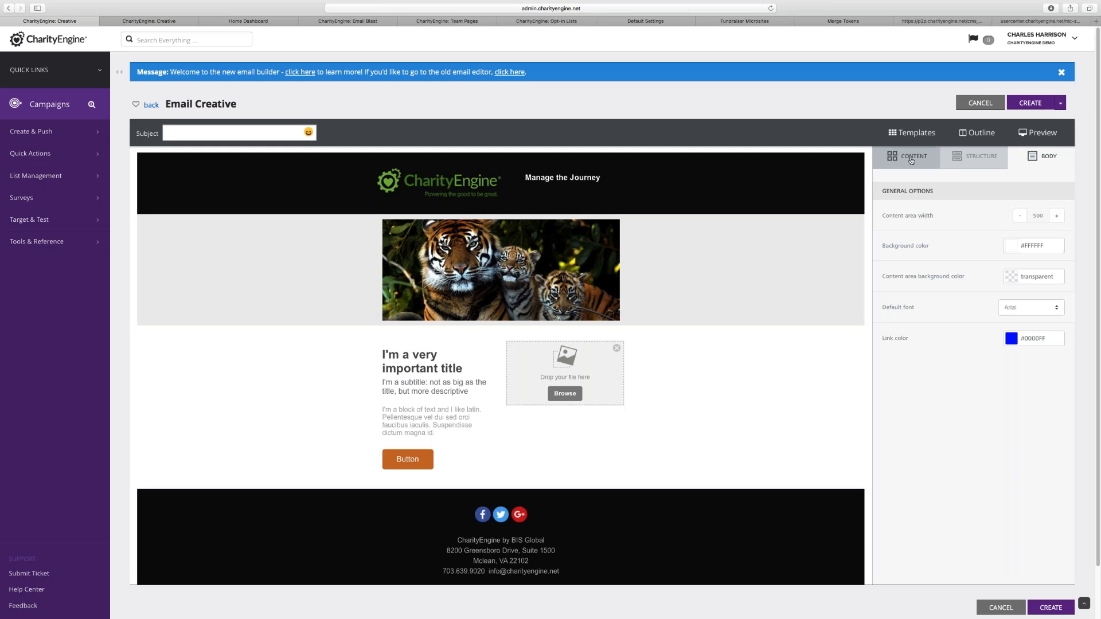
Insert a one-column row above the footer and a row of two equal columns directly below the tiger image
left_click(985, 158)
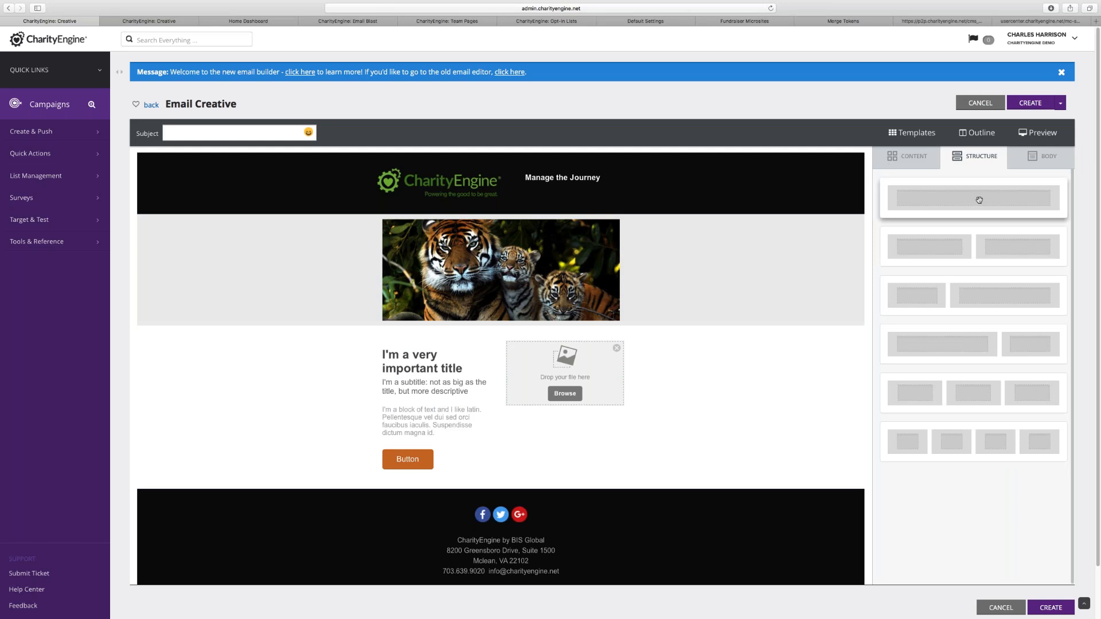
left_click_drag(979, 200, 434, 478)
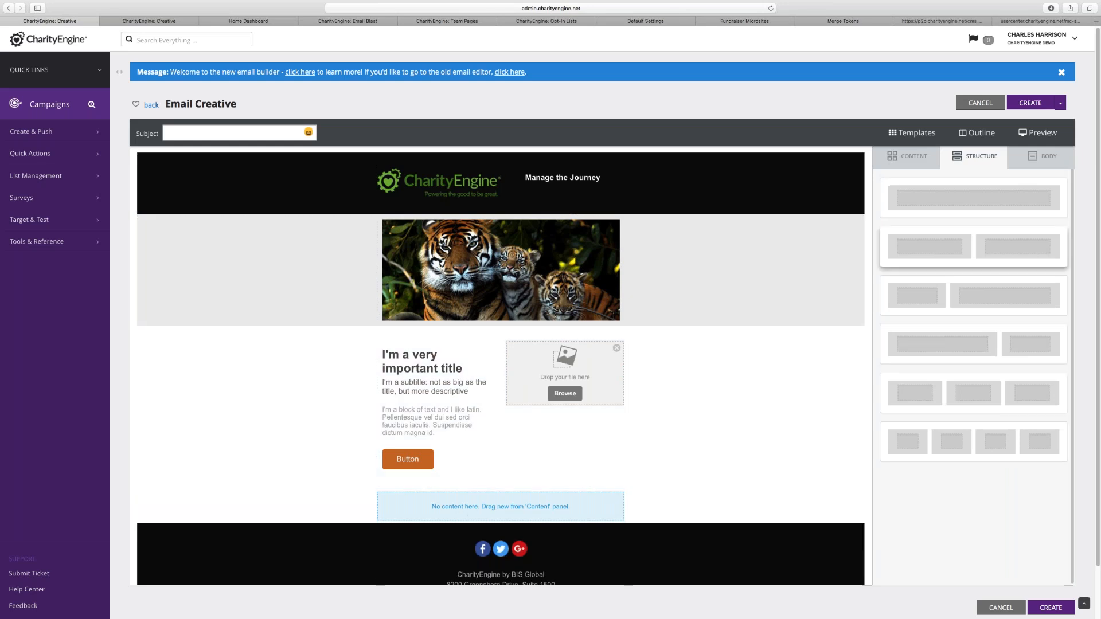
left_click_drag(972, 246, 457, 326)
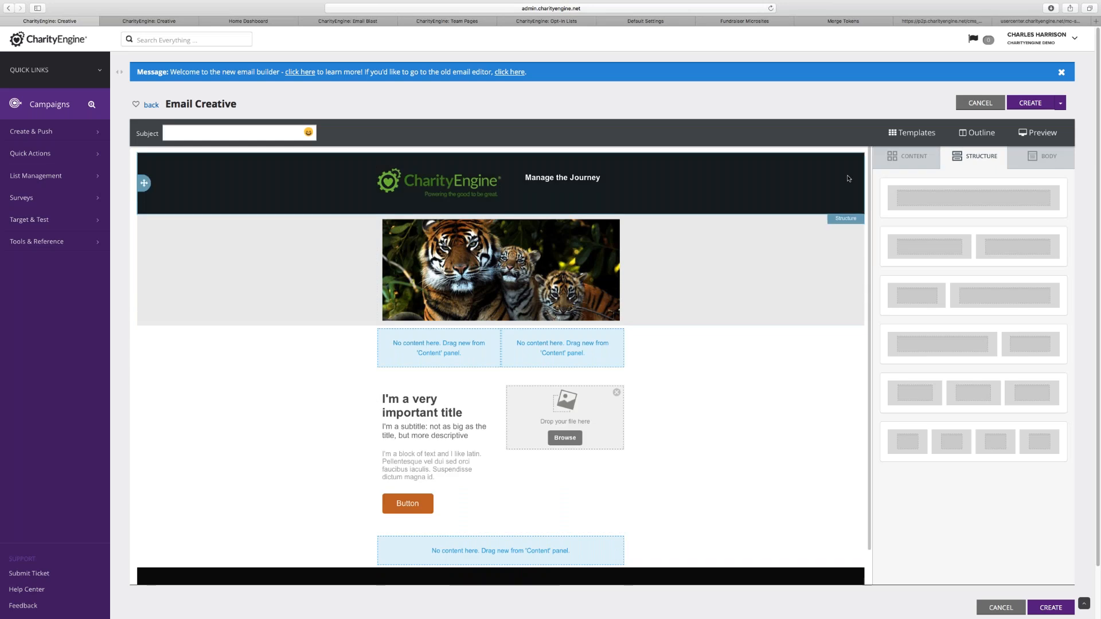
Fill the new two-column row with an image block in the first column and a text block above a divider in the second
left_click(915, 158)
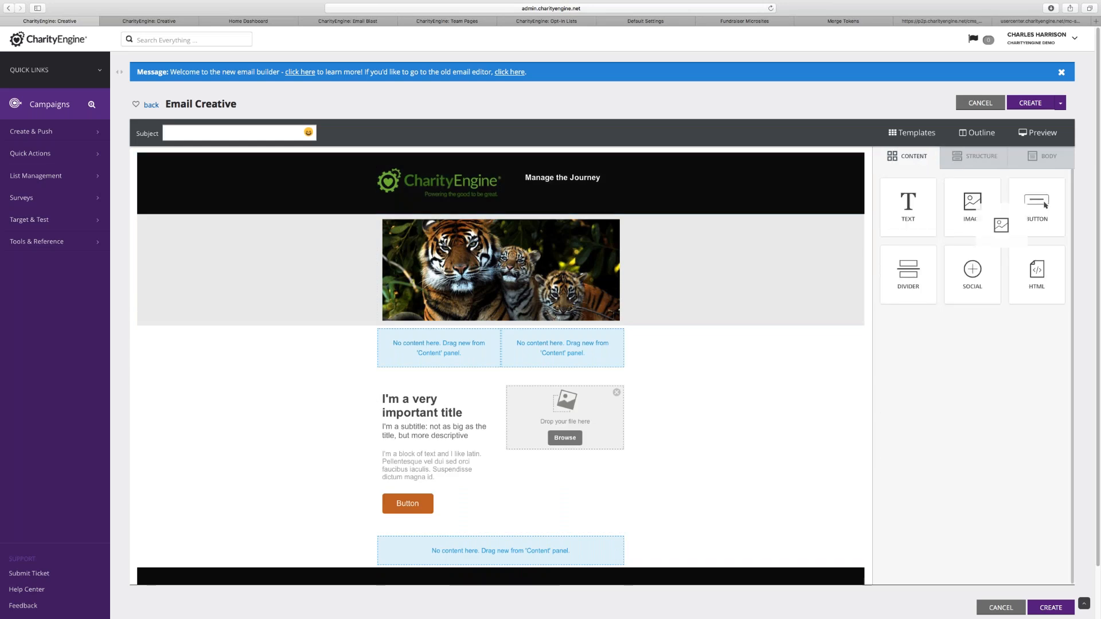
left_click_drag(624, 310, 441, 355)
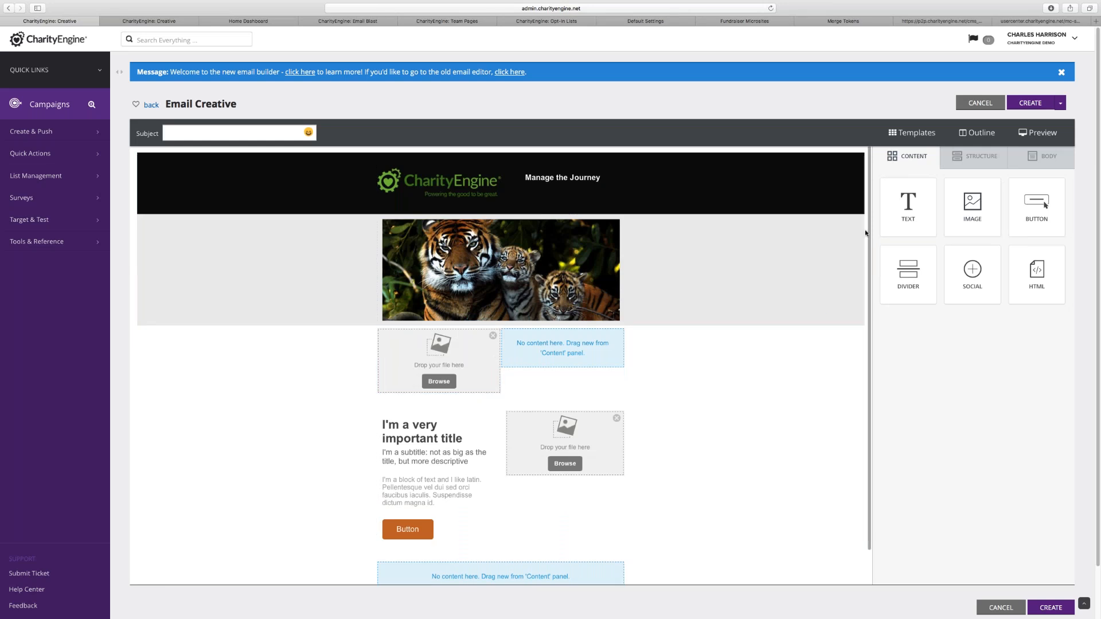
left_click_drag(908, 207, 539, 338)
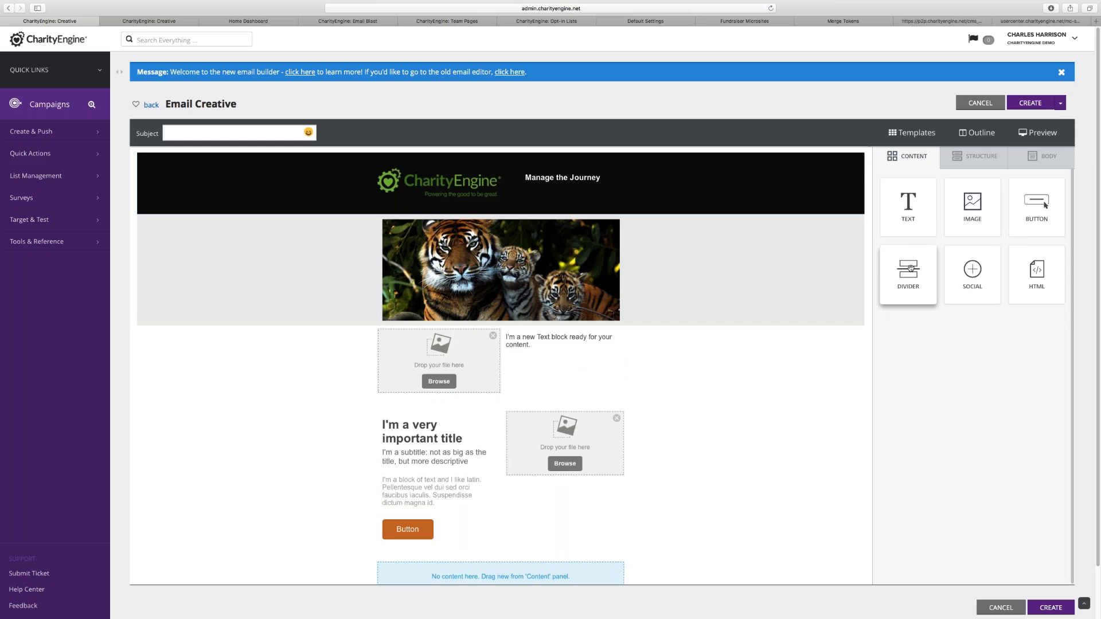
left_click_drag(911, 268, 520, 386)
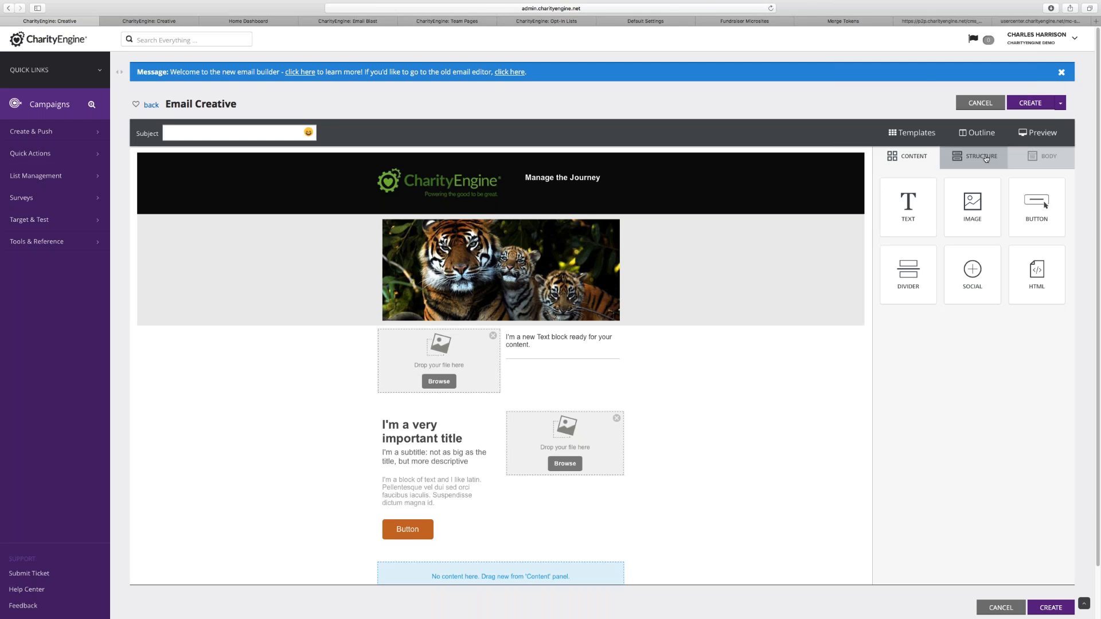
Preview the email in desktop and mobile layouts, look through the mobile version, and return to the editor
left_click(1052, 131)
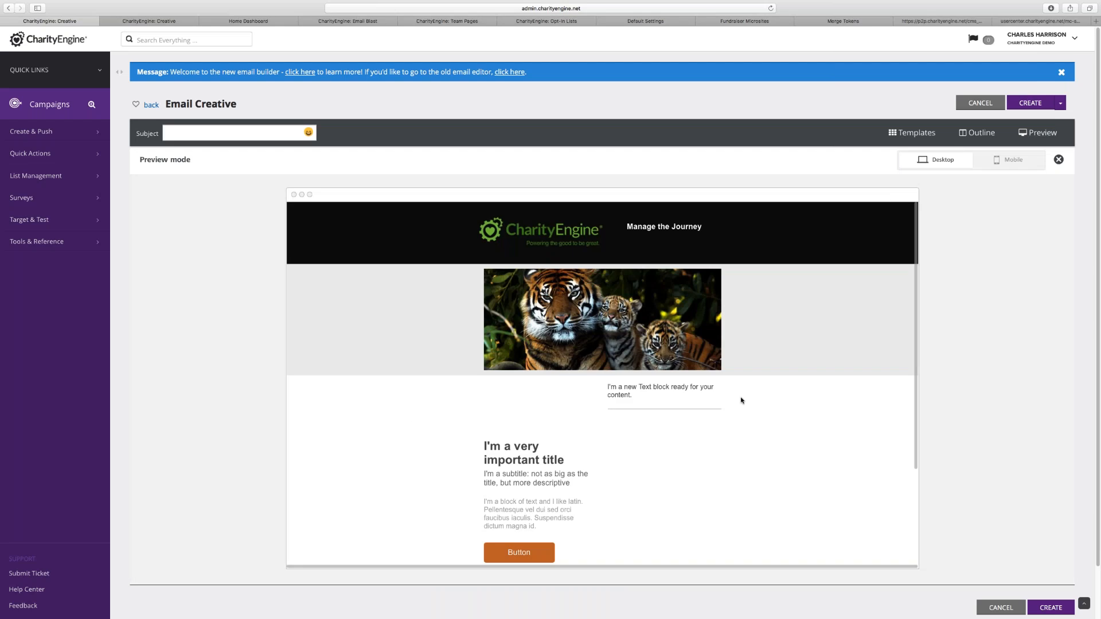
left_click(1009, 160)
scroll(567, 373, "down", 10)
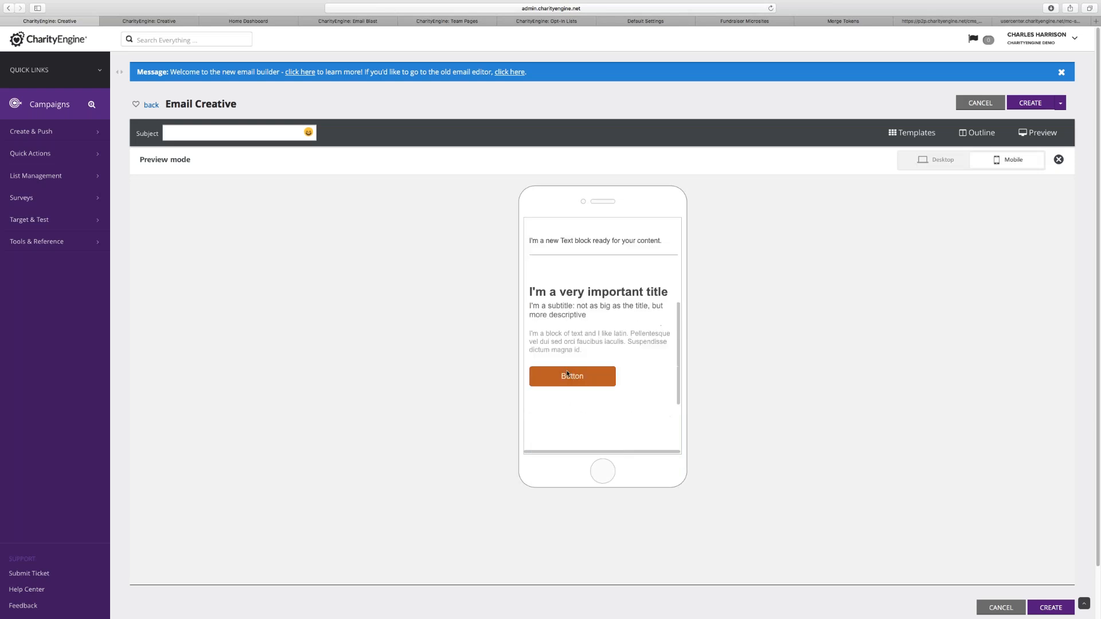
scroll(566, 373, "up", 10)
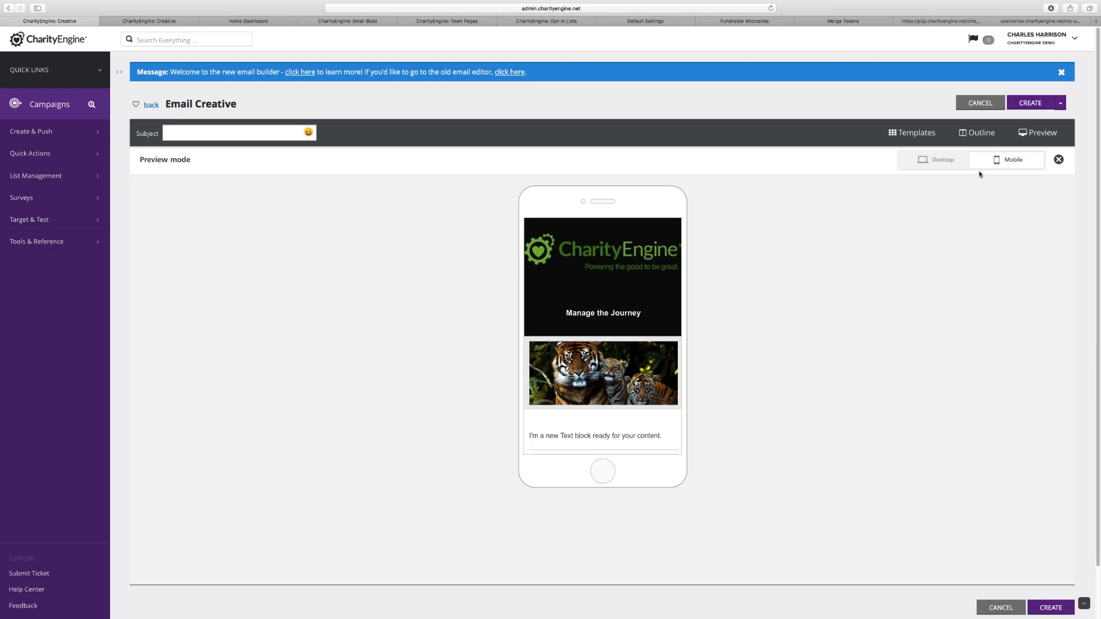
left_click(1058, 159)
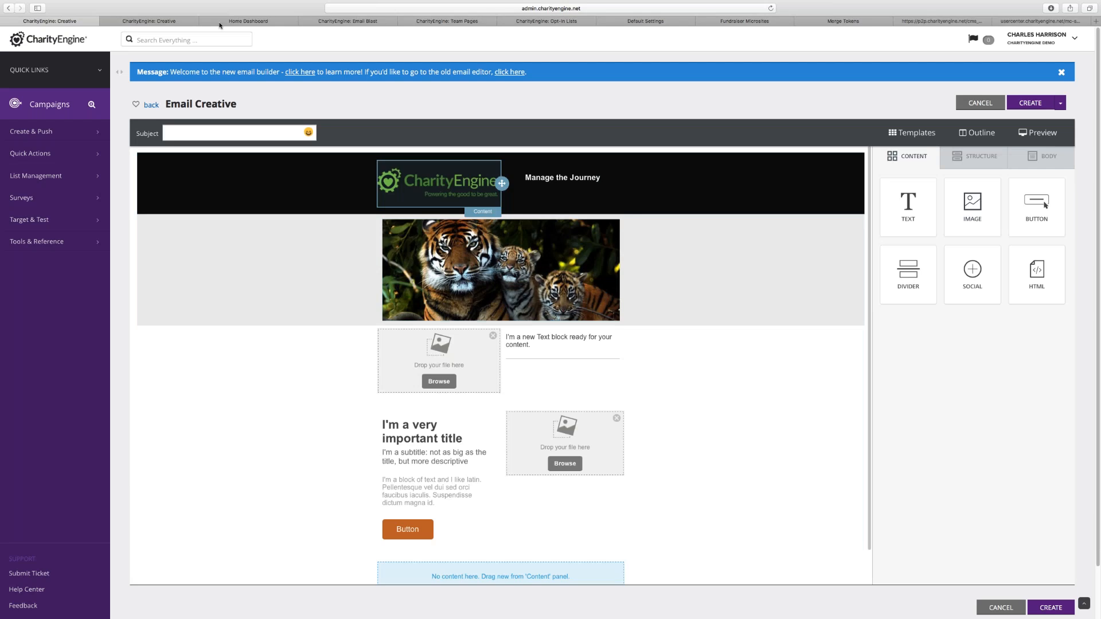
Switch to the already open "test for RT" email creative and show the header logo's image properties
left_click(166, 22)
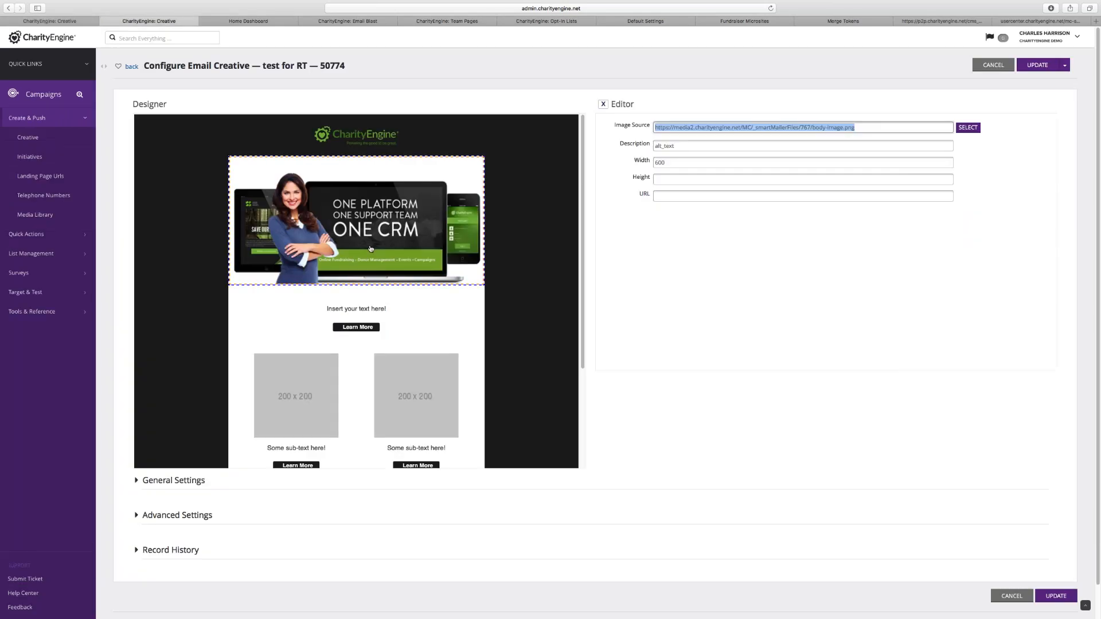
left_click(374, 142)
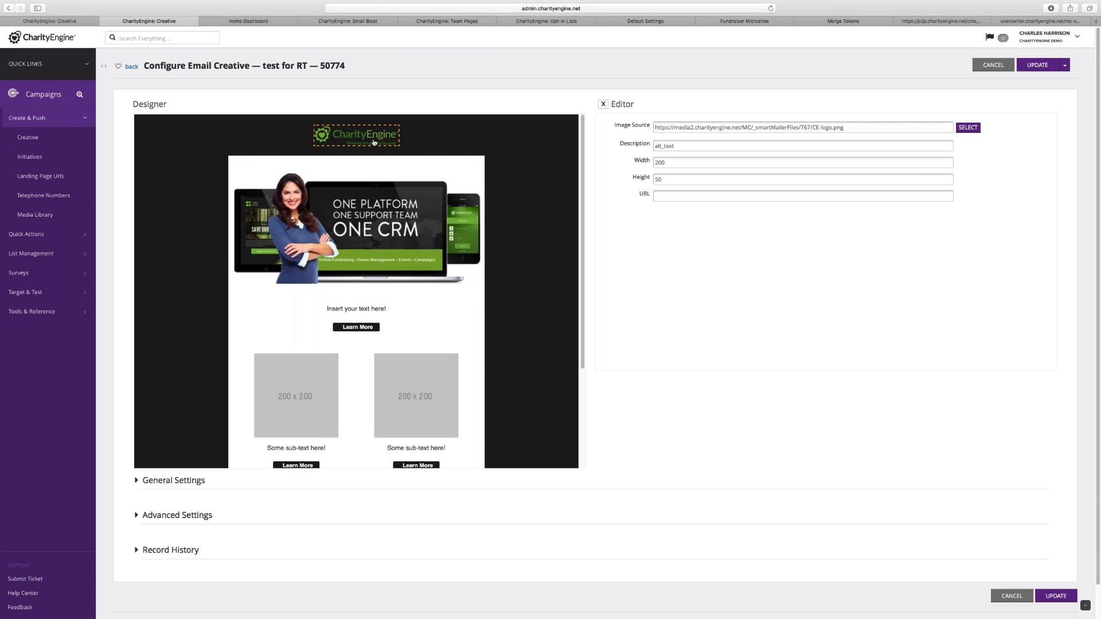
Examine the logo's image source in the old editor, return to the new builder's creative and look over its full layout
double_click(775, 128)
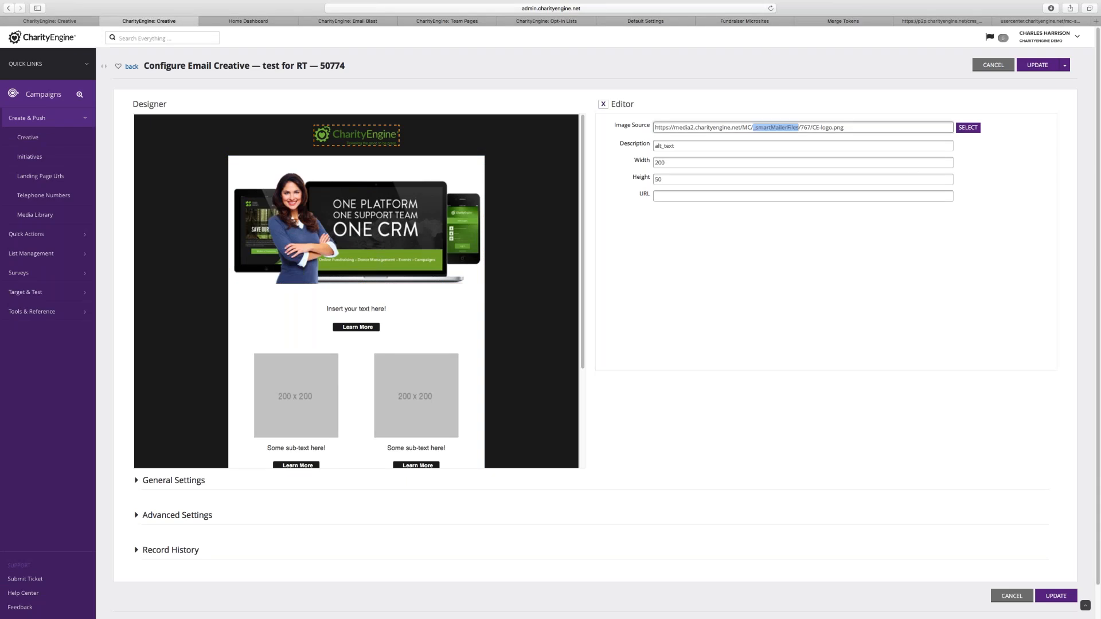
left_click(91, 22)
left_click(466, 190)
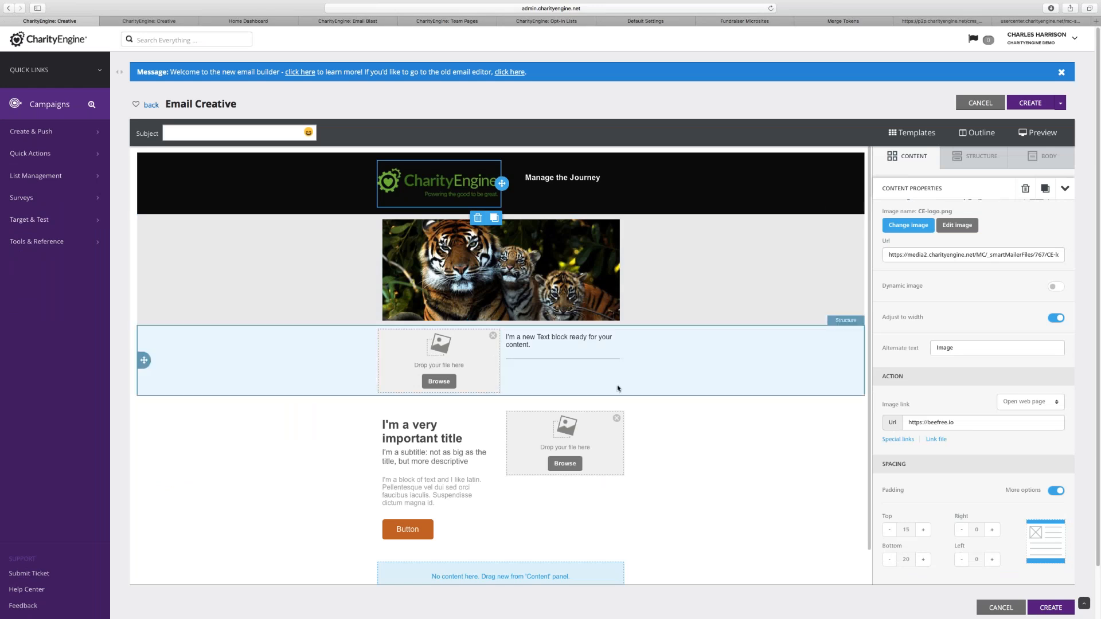
scroll(719, 464, "down", 5)
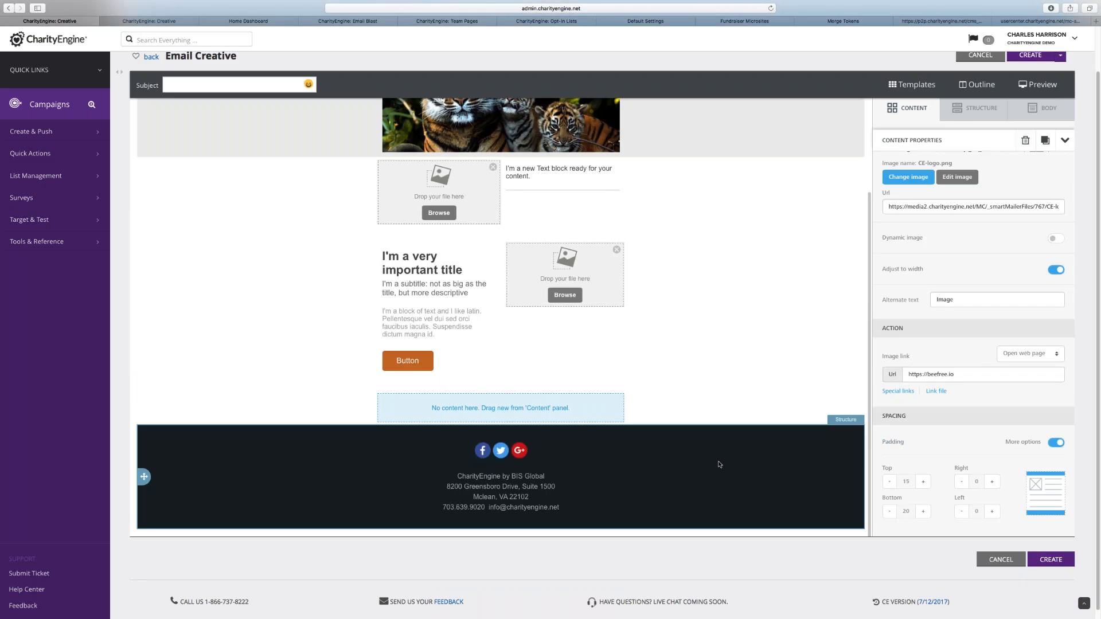
scroll(719, 464, "up", 5)
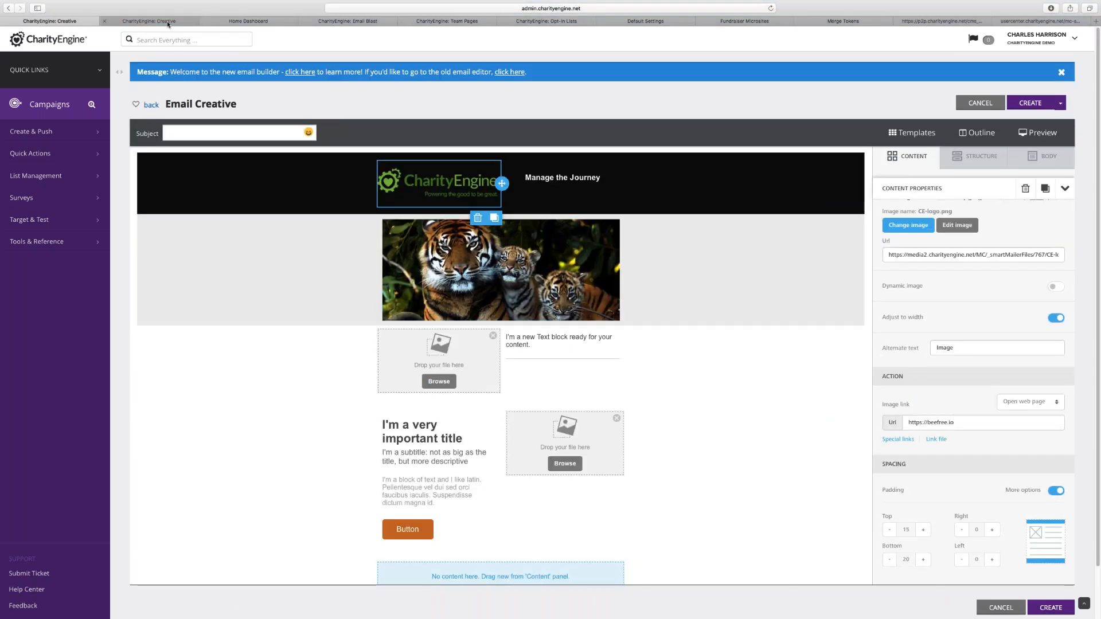
Open the old email editor and start a new creative from the "CharityEngine Demo Fluid Template"
left_click(513, 77)
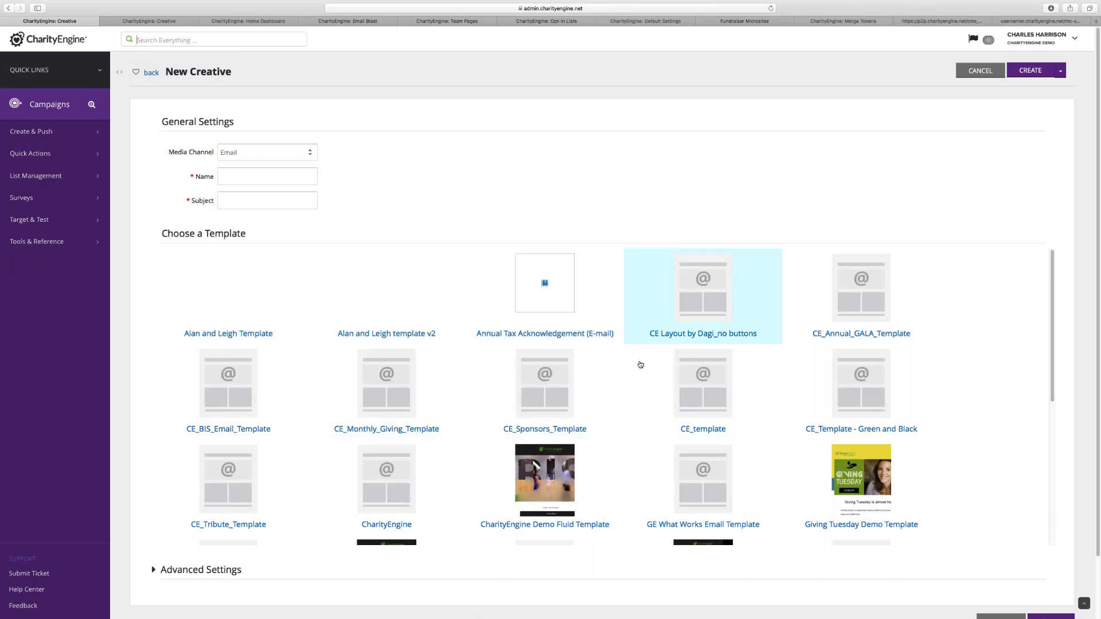
left_click(542, 481)
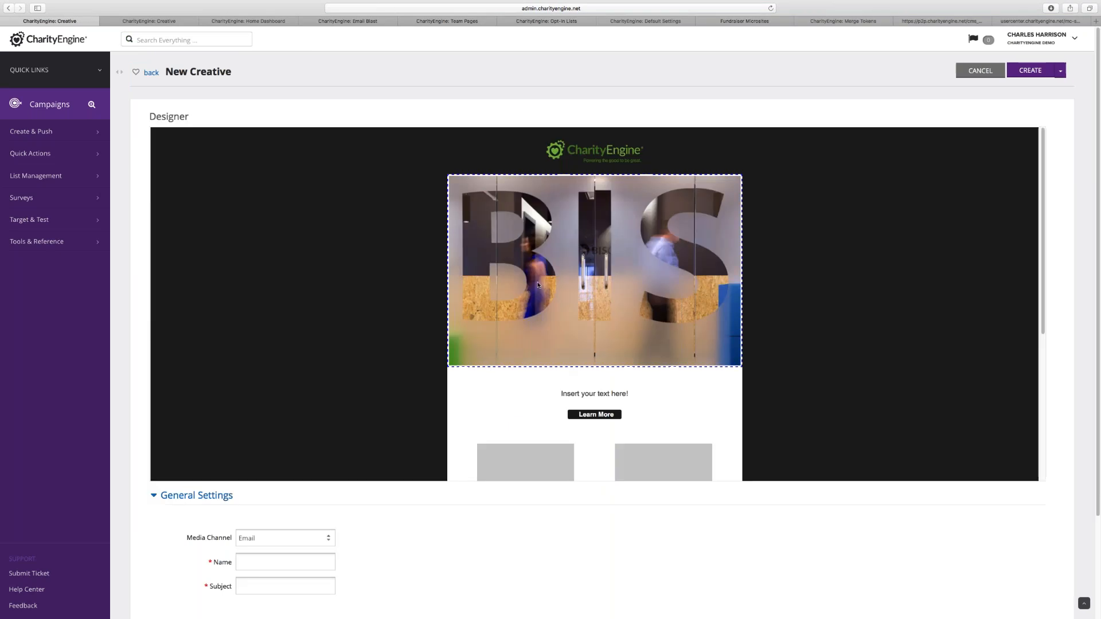
Show the editing options of the BIS image, the Learn More button and the text beneath the image, plus the preview and source options
left_click(540, 283)
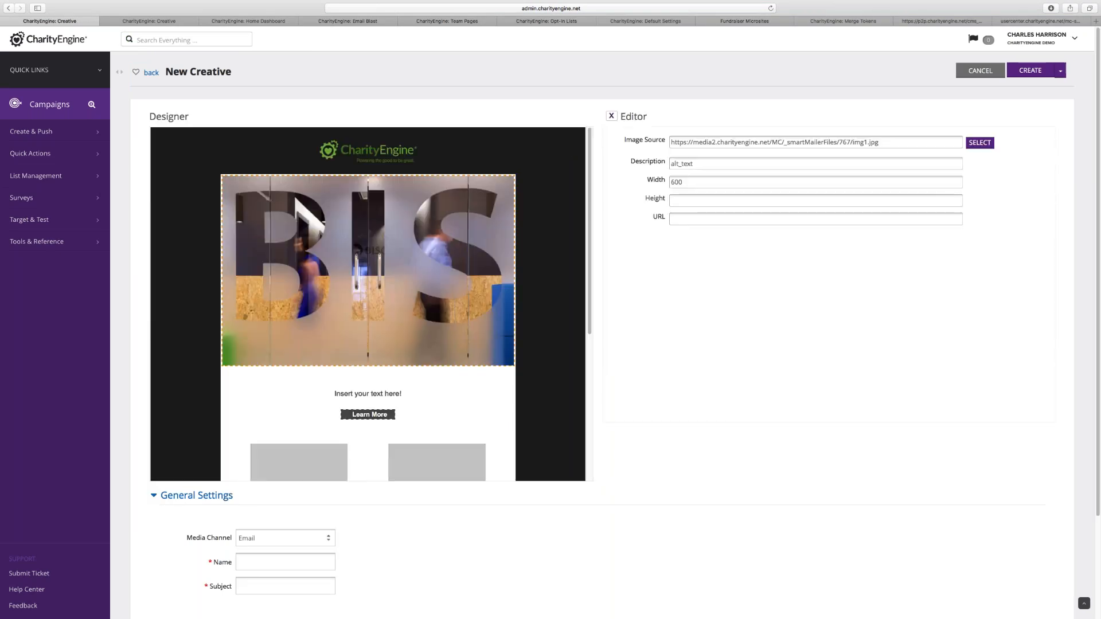
left_click(369, 414)
left_click(367, 393)
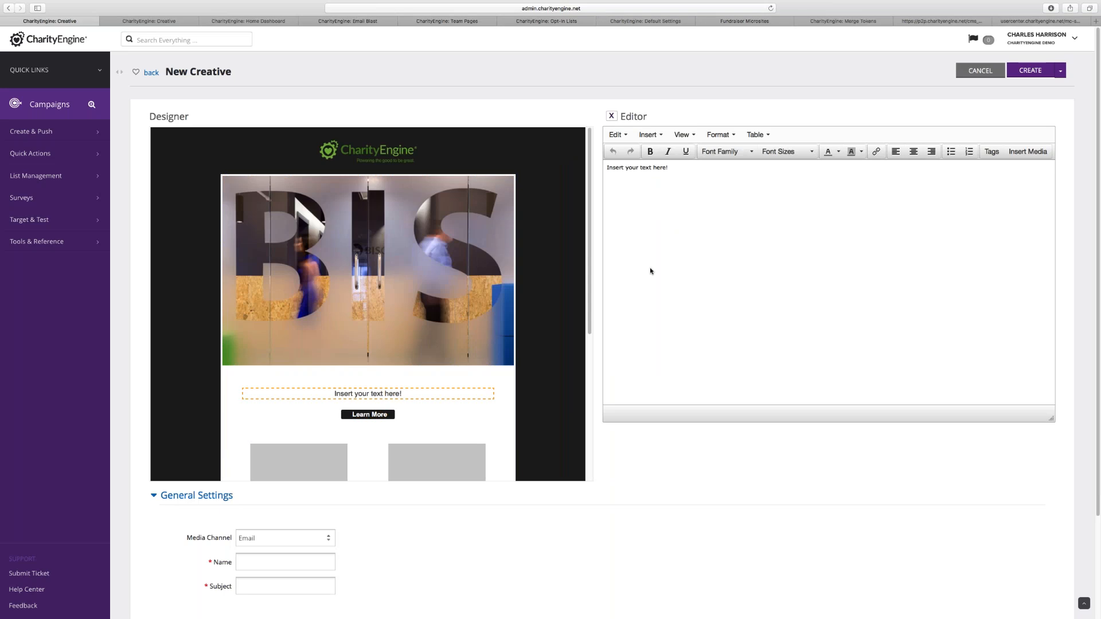
left_click(1060, 70)
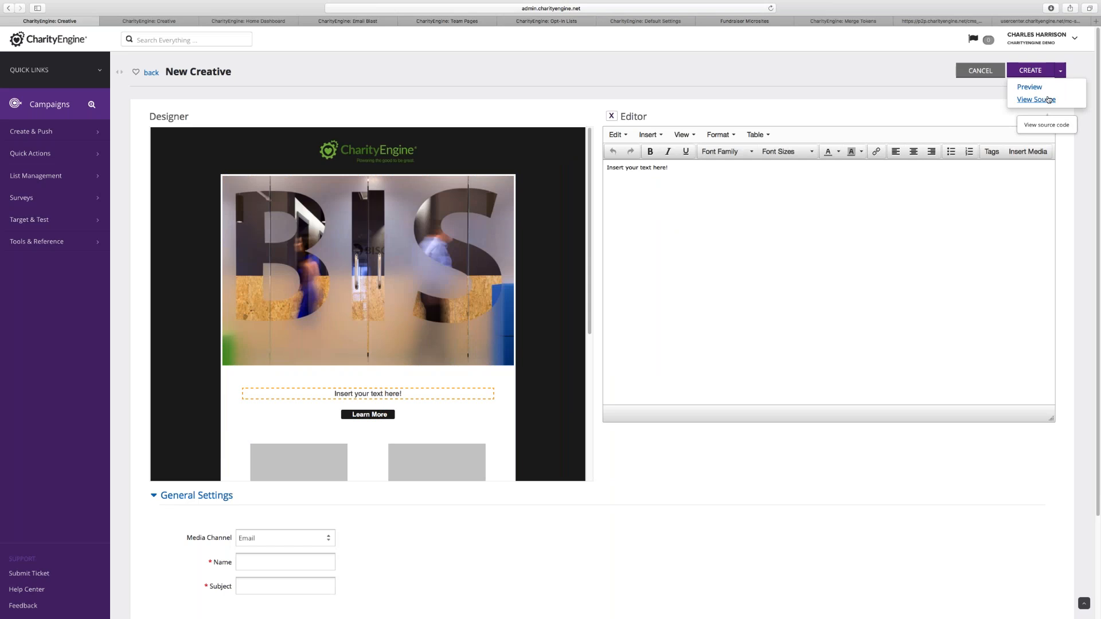
left_click(838, 86)
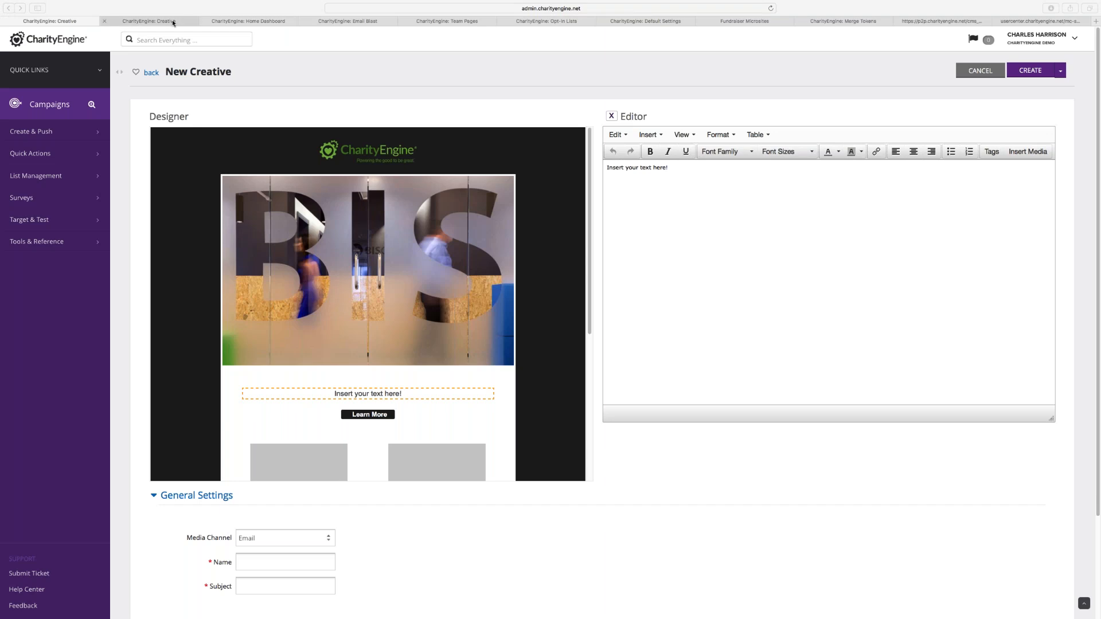
Return to the new email builder and insert a smiley face emoji into the email's subject
left_click(152, 75)
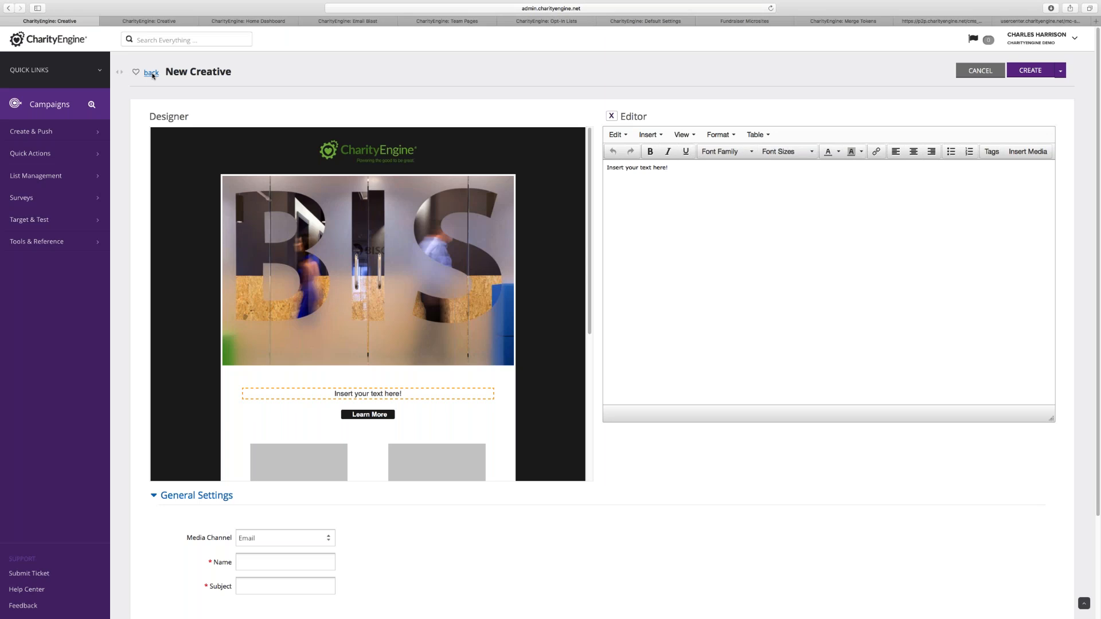
left_click(152, 75)
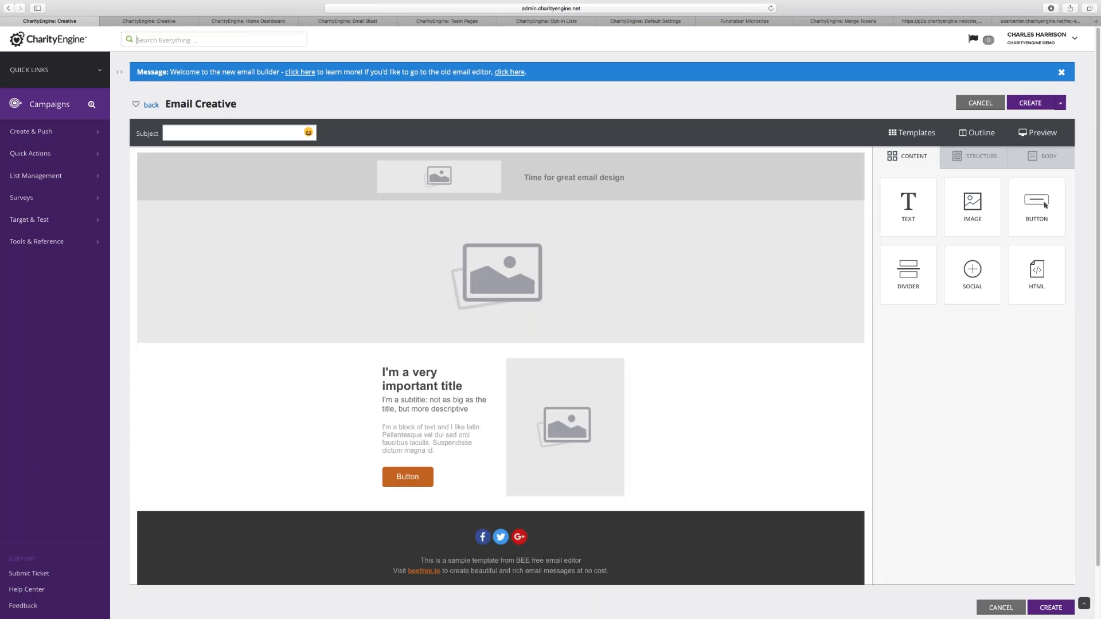
left_click(308, 132)
left_click(308, 131)
left_click(308, 132)
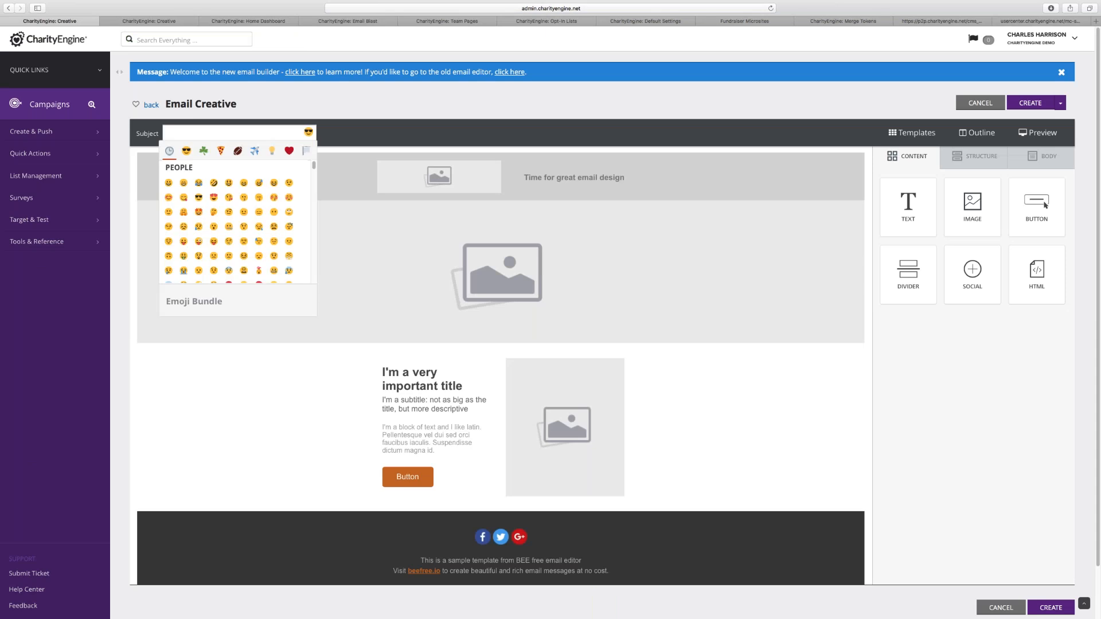
left_click(230, 186)
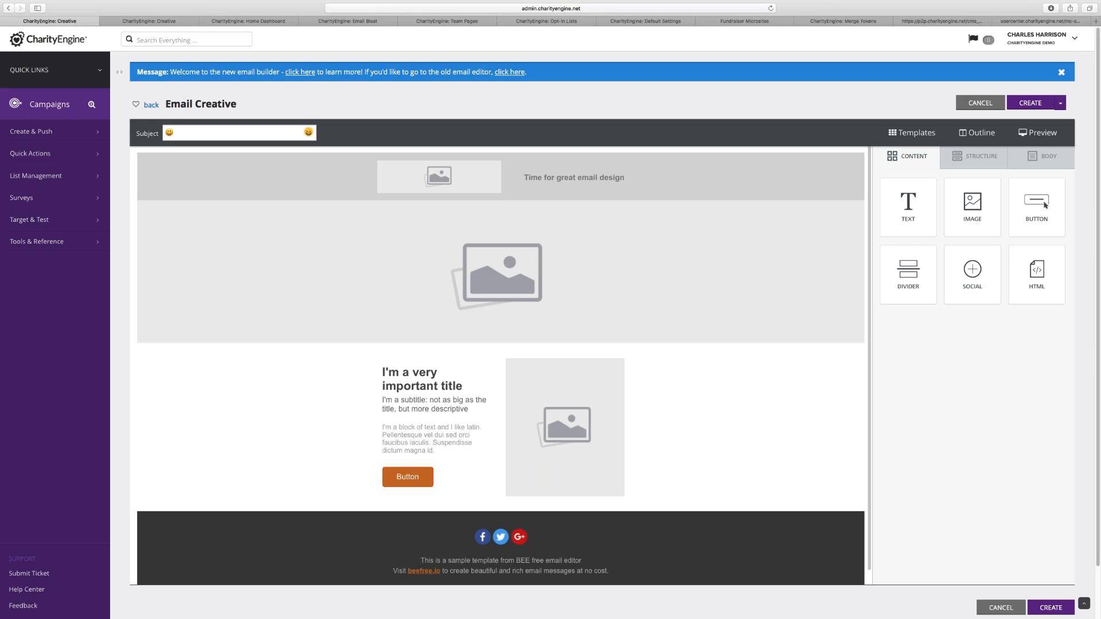
Close the "test for RT" creative page and return to the creative in the new email builder
left_click(151, 21)
left_click(105, 21)
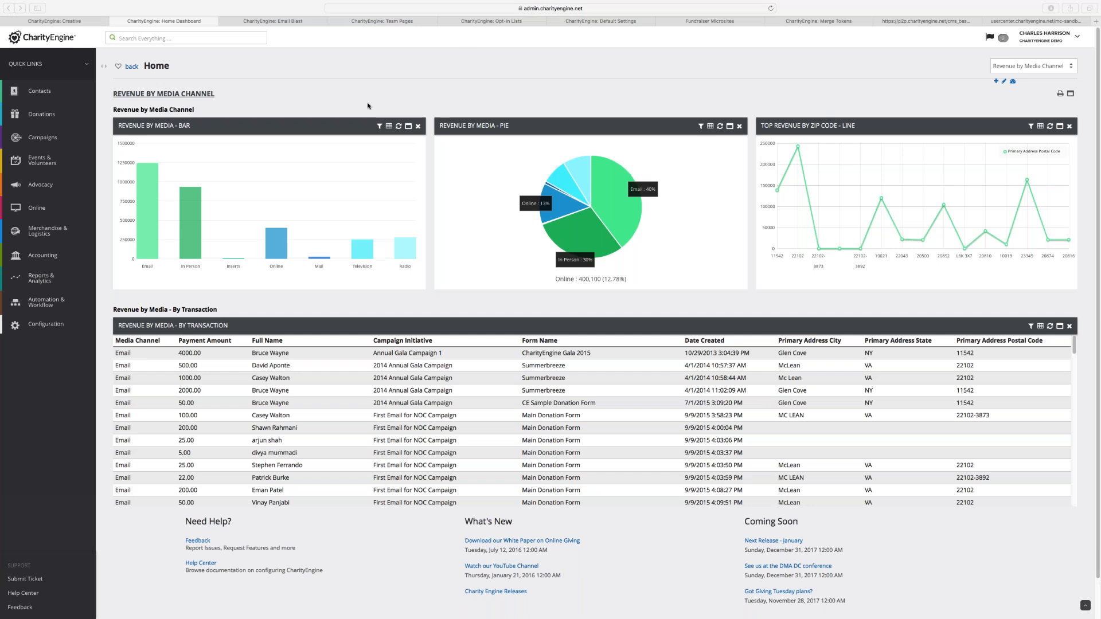
left_click(67, 22)
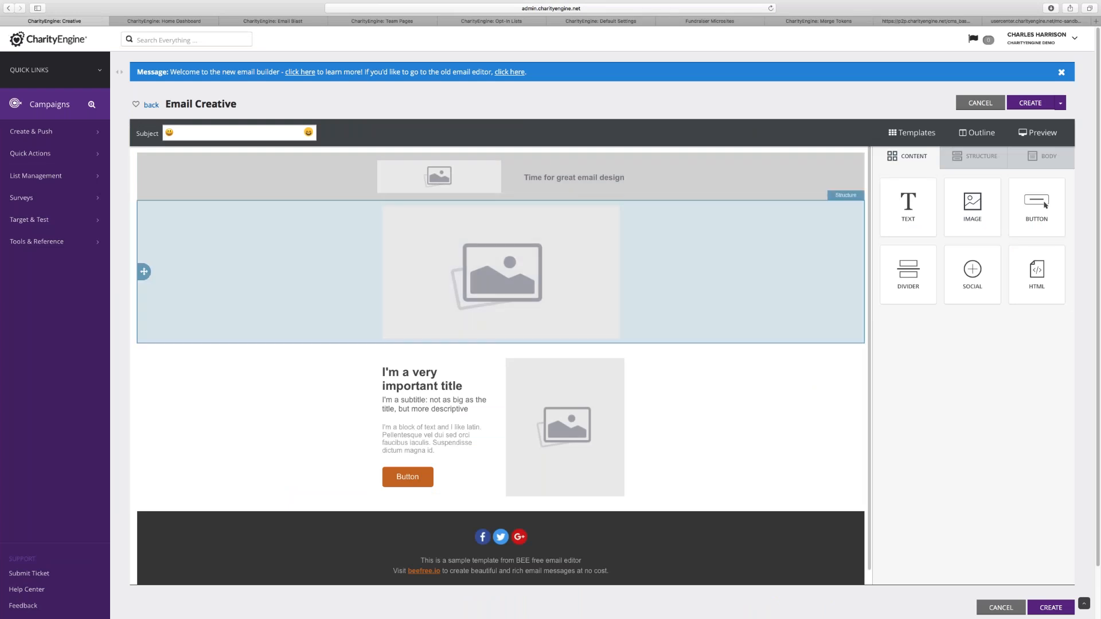
Delete the header row containing "Time for great email design" and add an HTML block directly below the large image placeholder
left_click(792, 180)
left_click(834, 165)
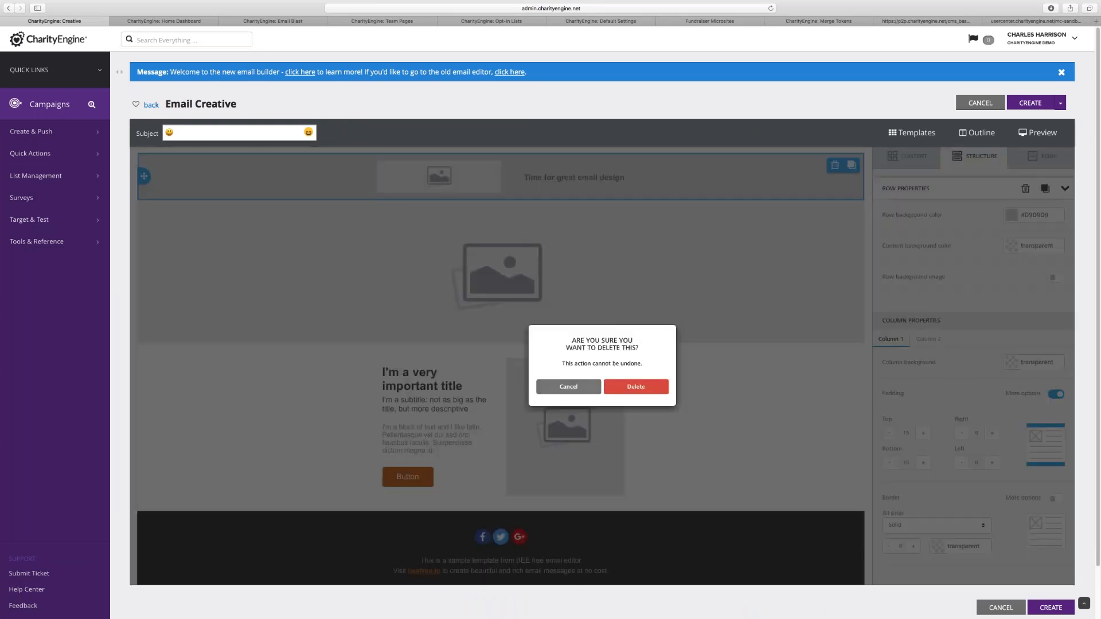
left_click(635, 386)
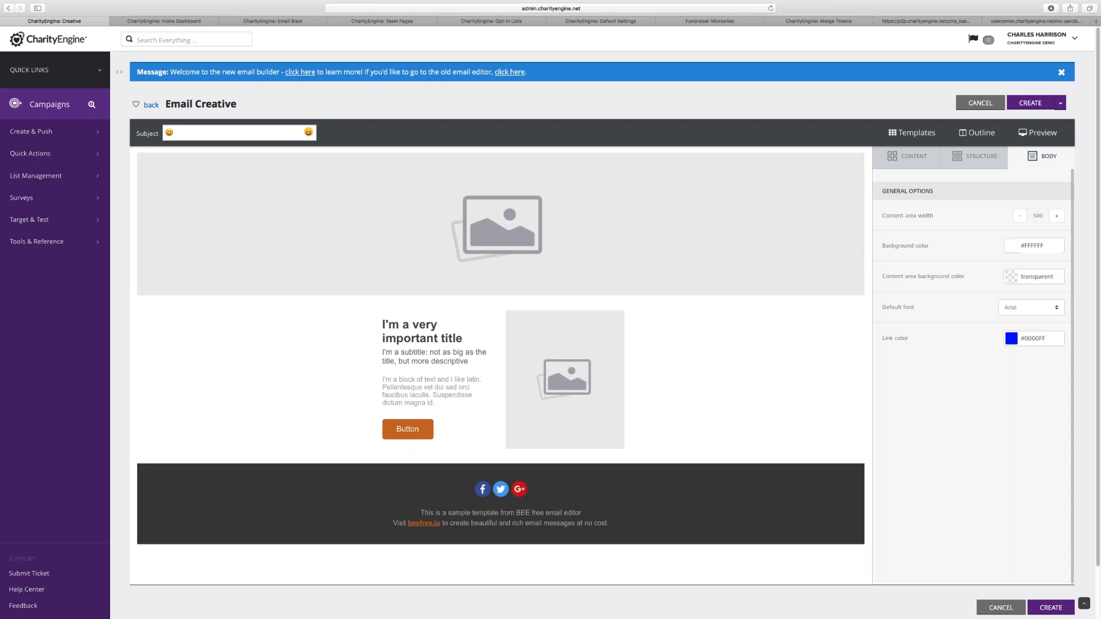
left_click(907, 157)
left_click_drag(1040, 275, 553, 247)
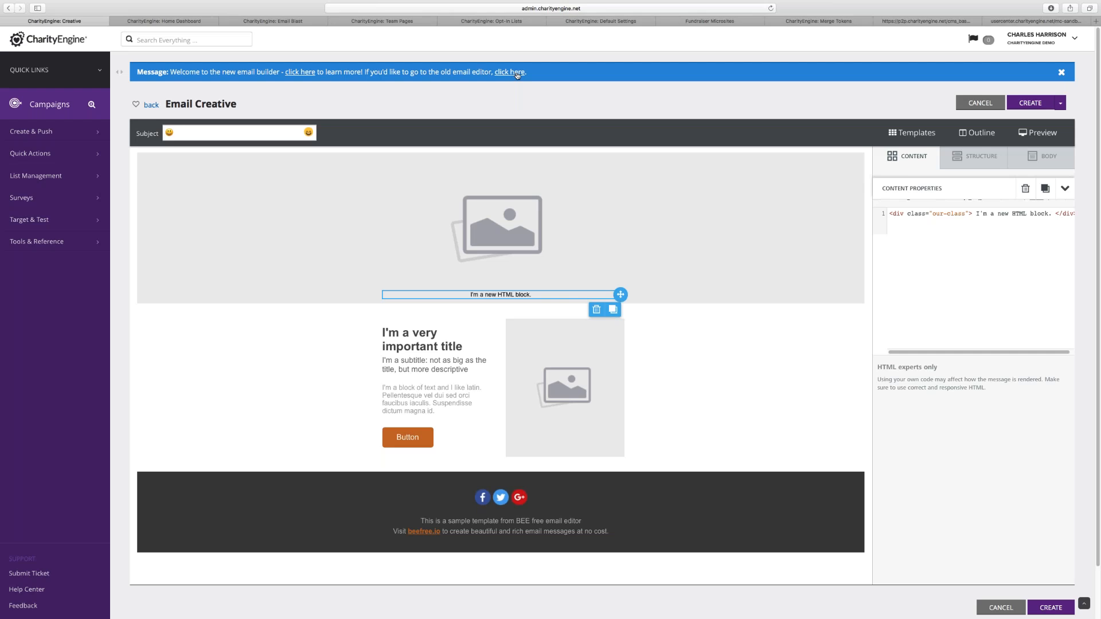
Switch to the Home Dashboard and remove the "Revenue by Media - By Transaction" widget
left_click(192, 23)
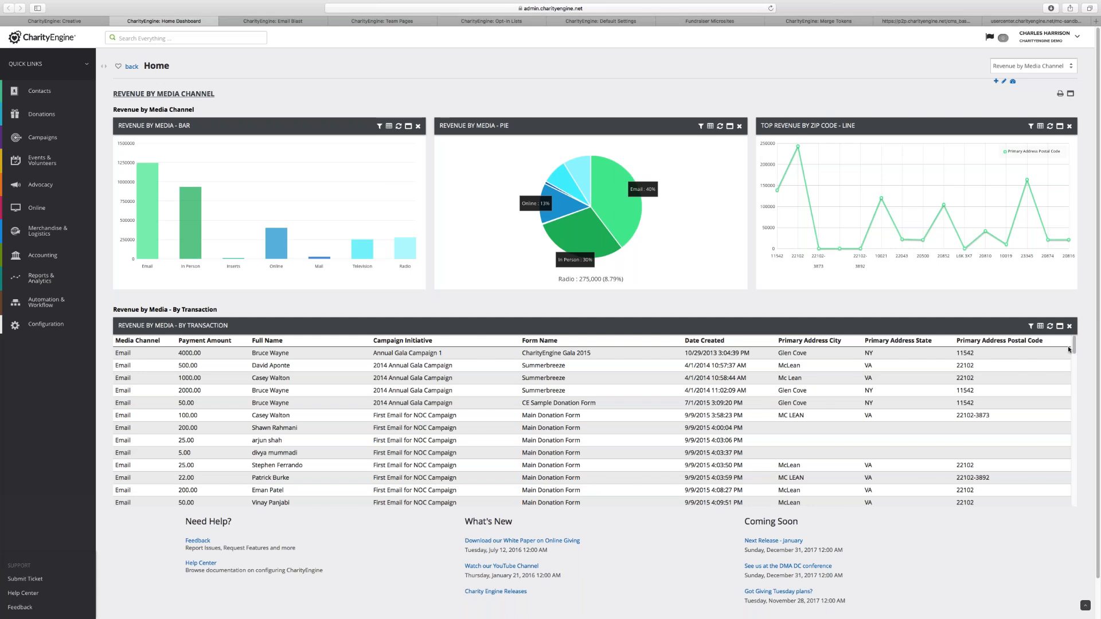
left_click(1069, 326)
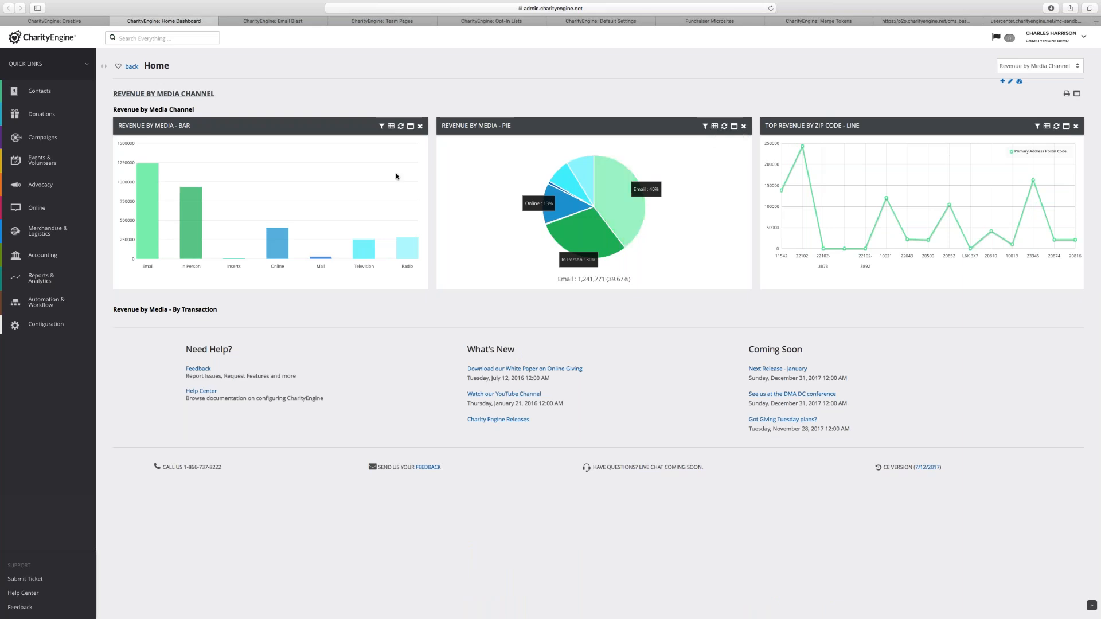
mouse_move(405, 242)
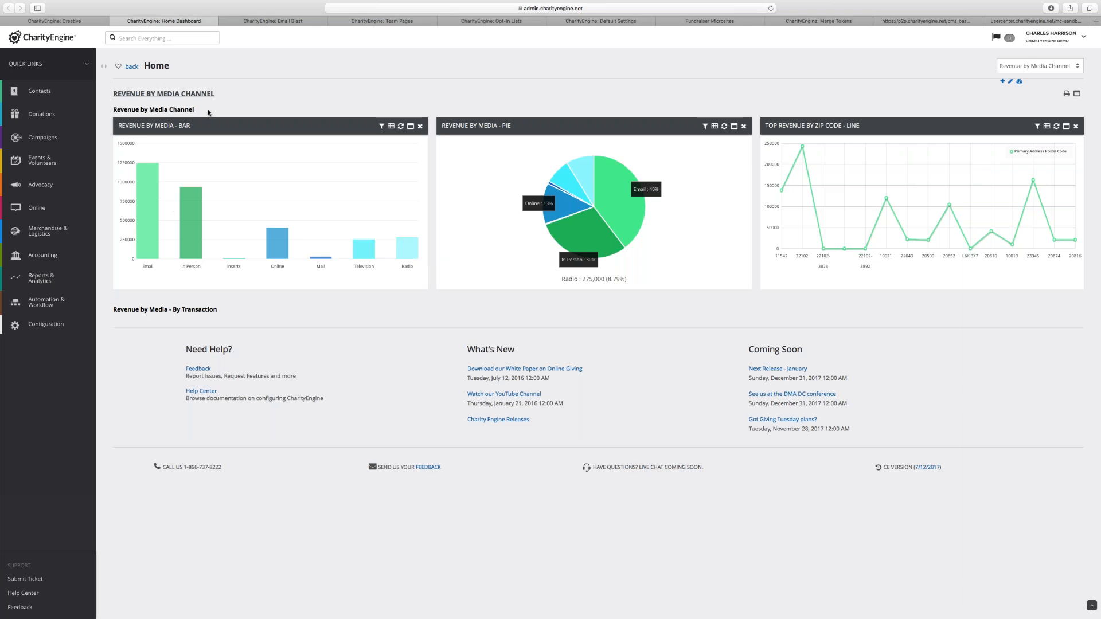
Switch to the open Email Blast page, turn Global Suppression off and set the suppression query to "AEMS Query"
left_click(282, 22)
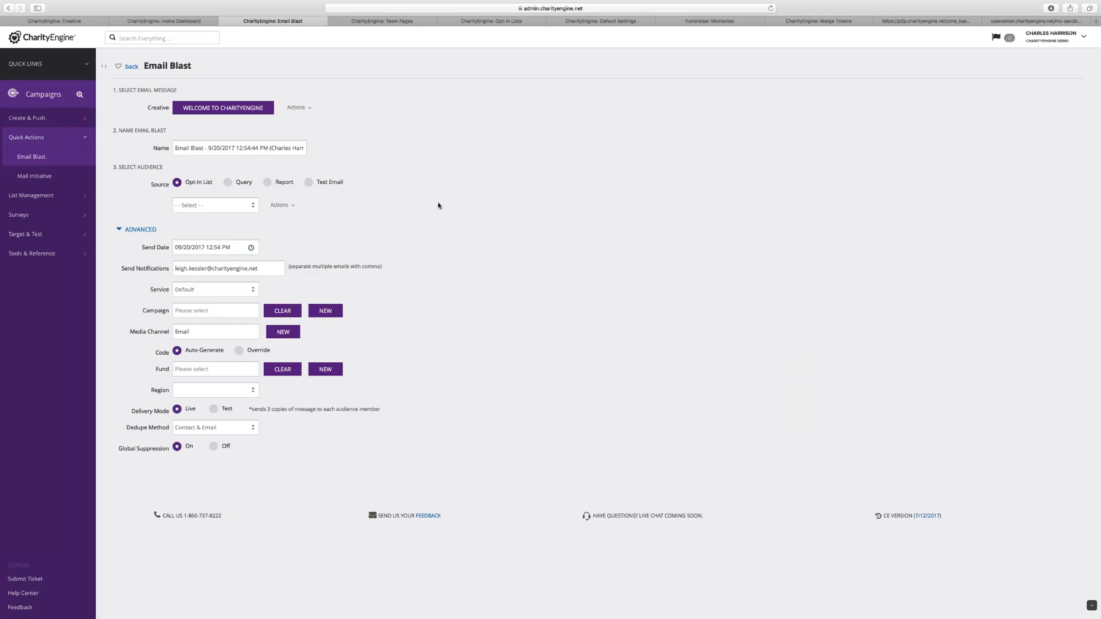
left_click(214, 447)
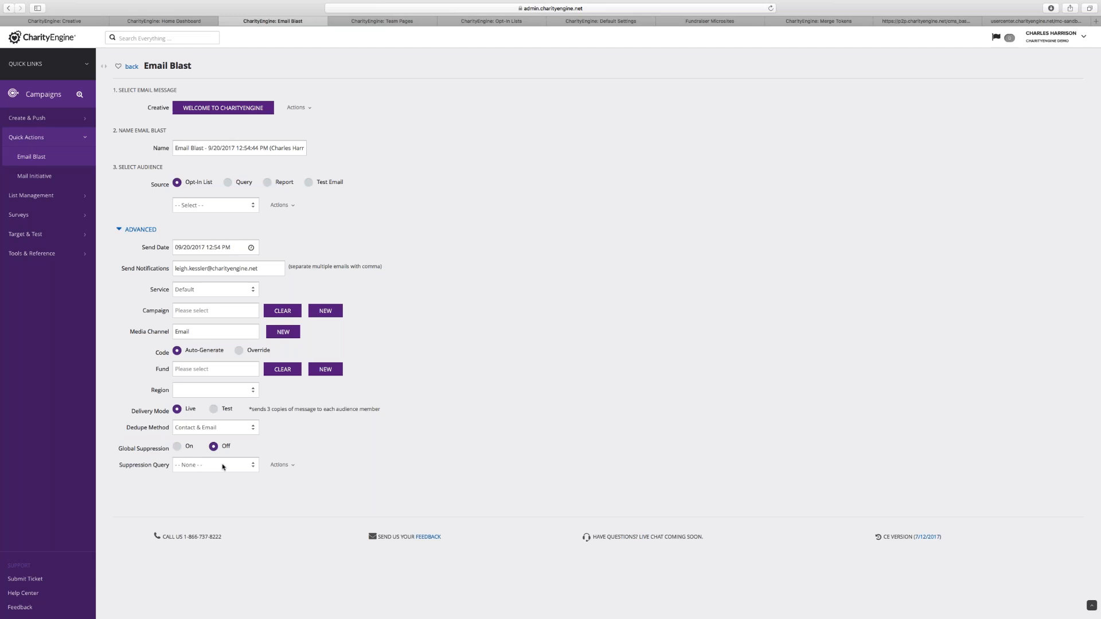
left_click(223, 467)
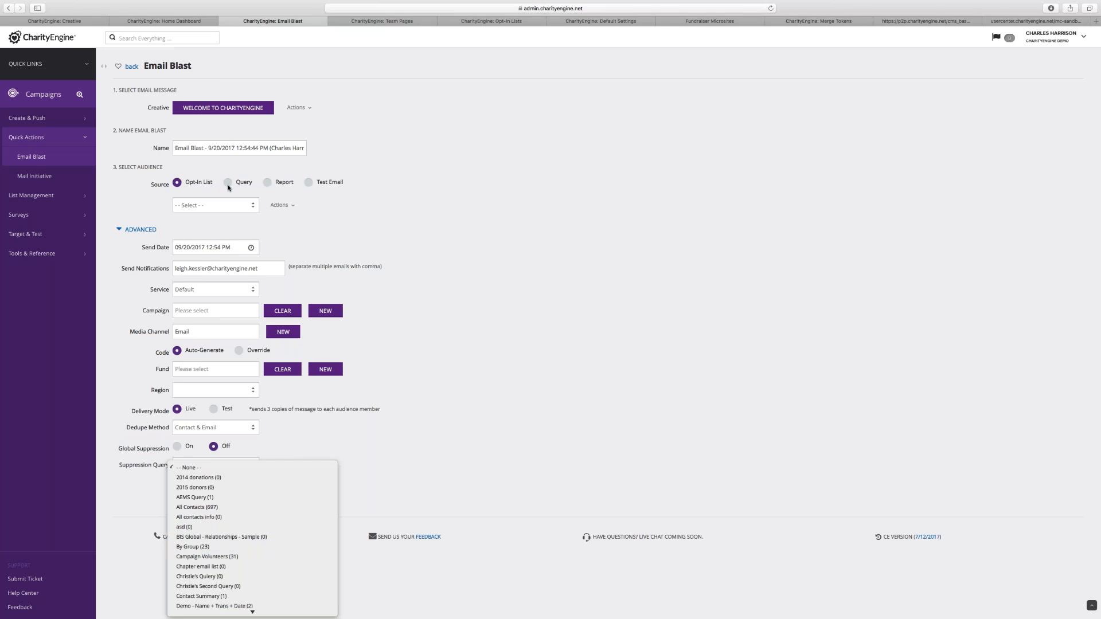
left_click(320, 262)
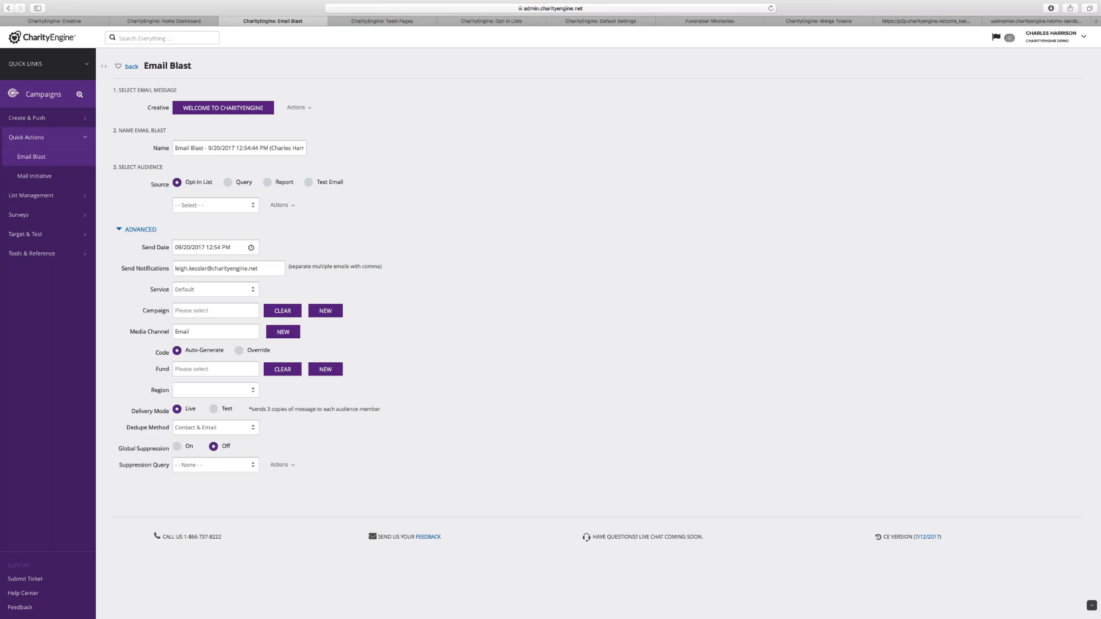
left_click(232, 468)
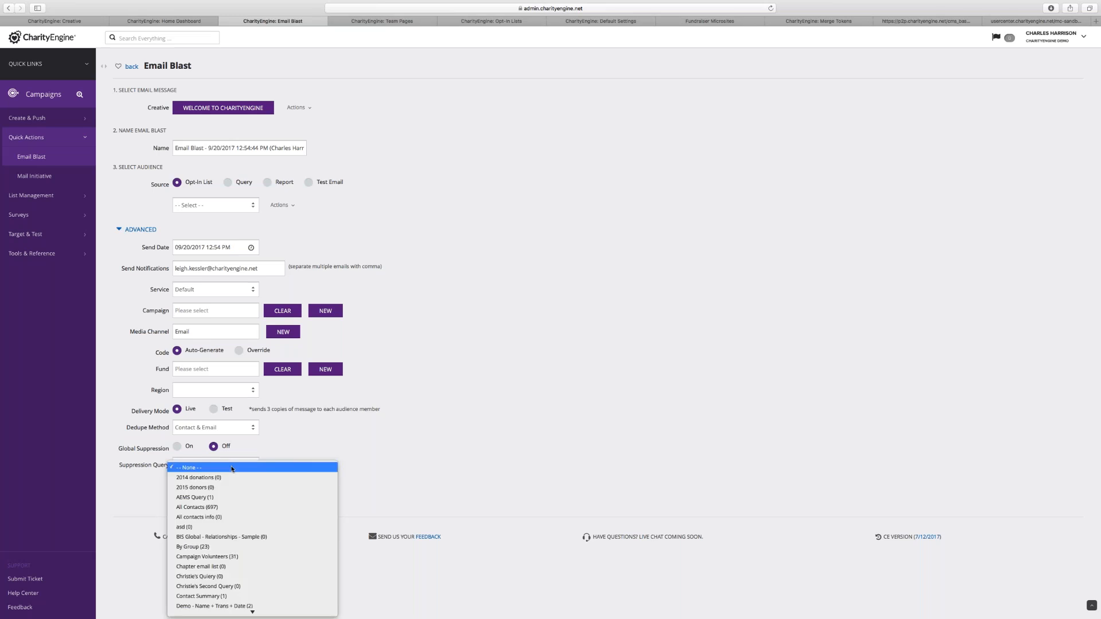
left_click(203, 498)
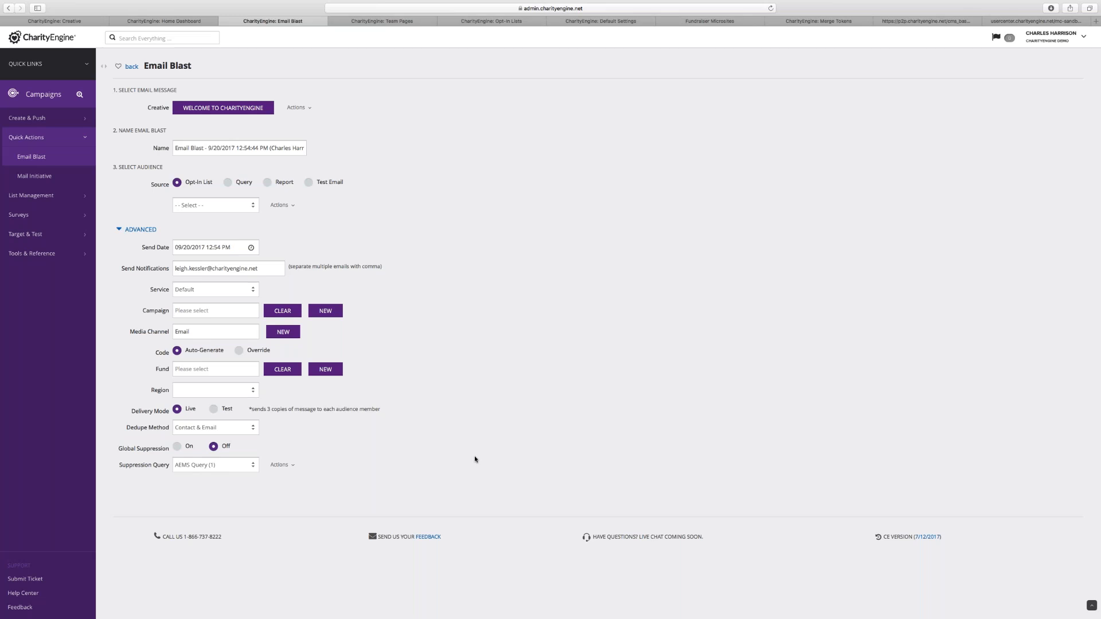
Switch to Team Pages, open the target audience settings for emailing fundraisers and look through the available events
left_click(403, 22)
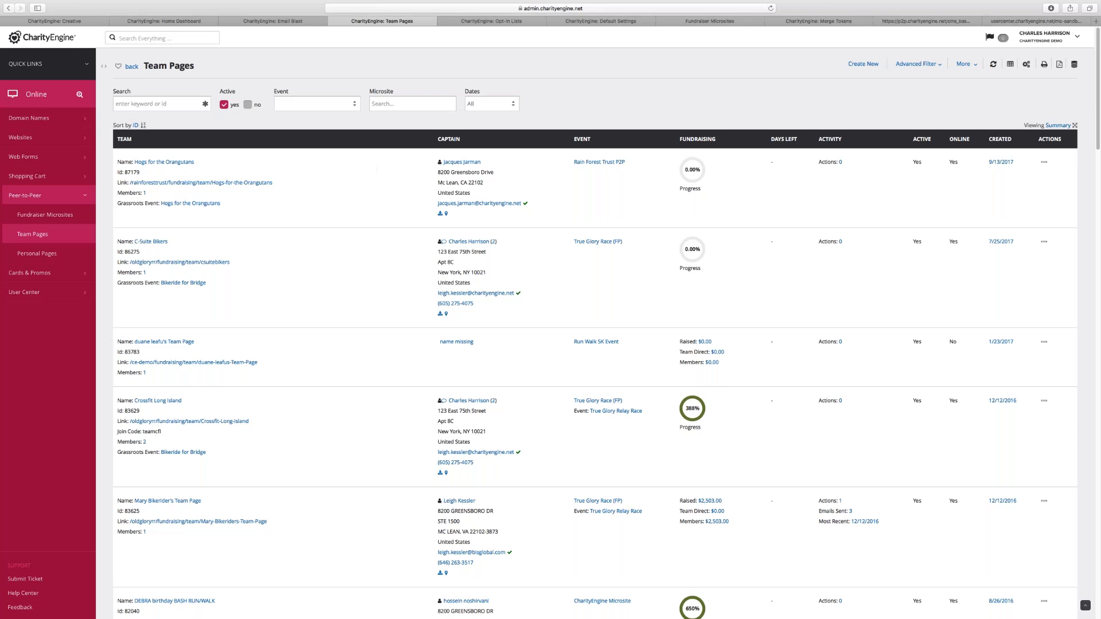
left_click(963, 63)
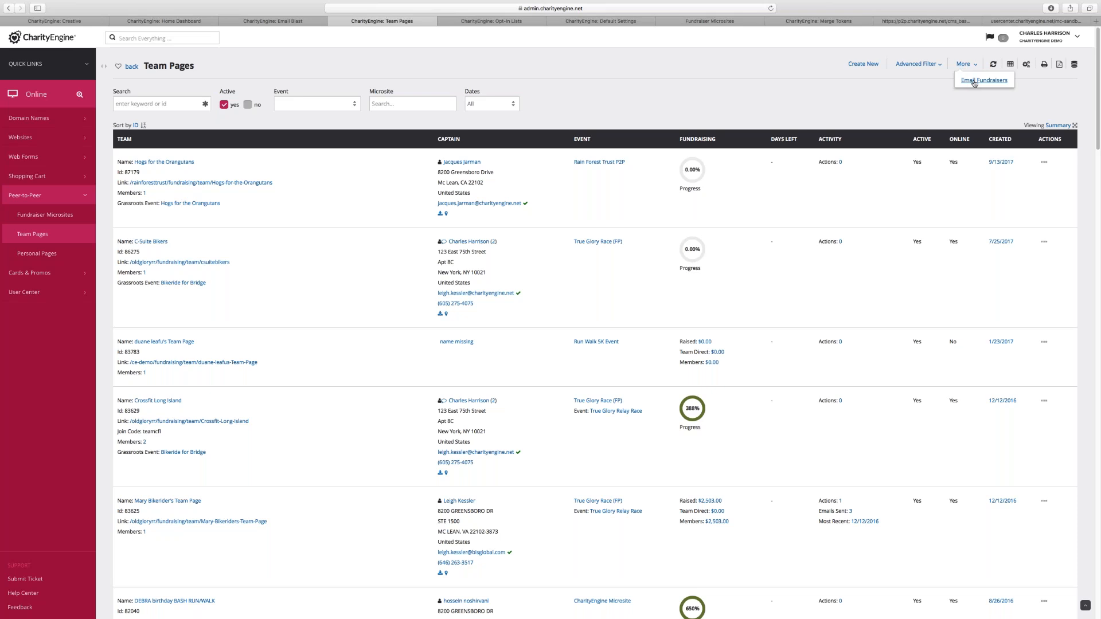
left_click(974, 84)
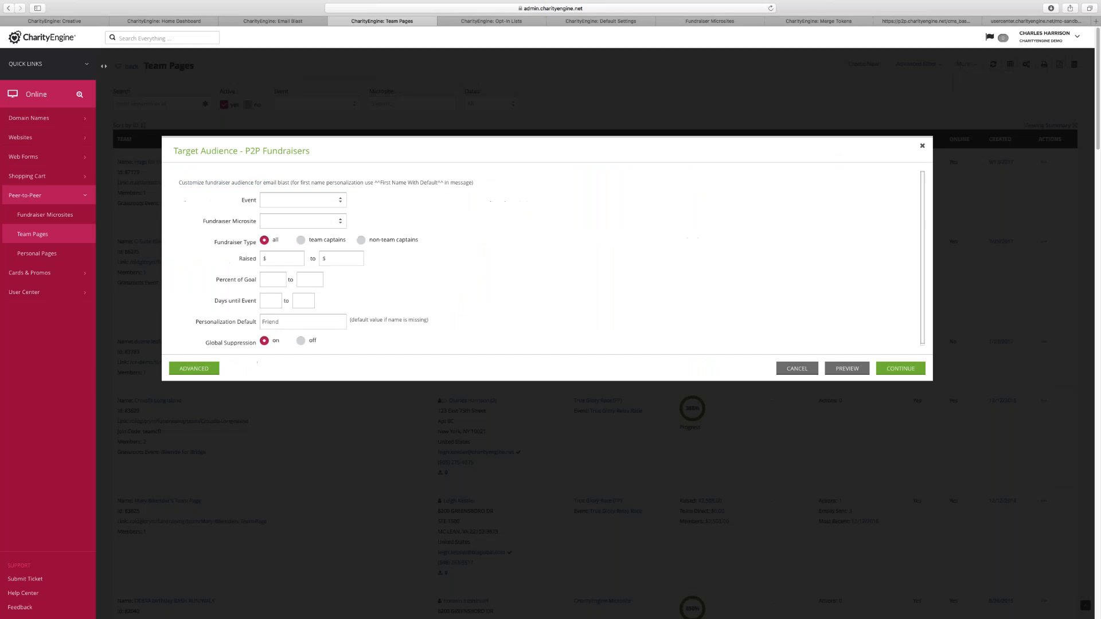
left_click(323, 202)
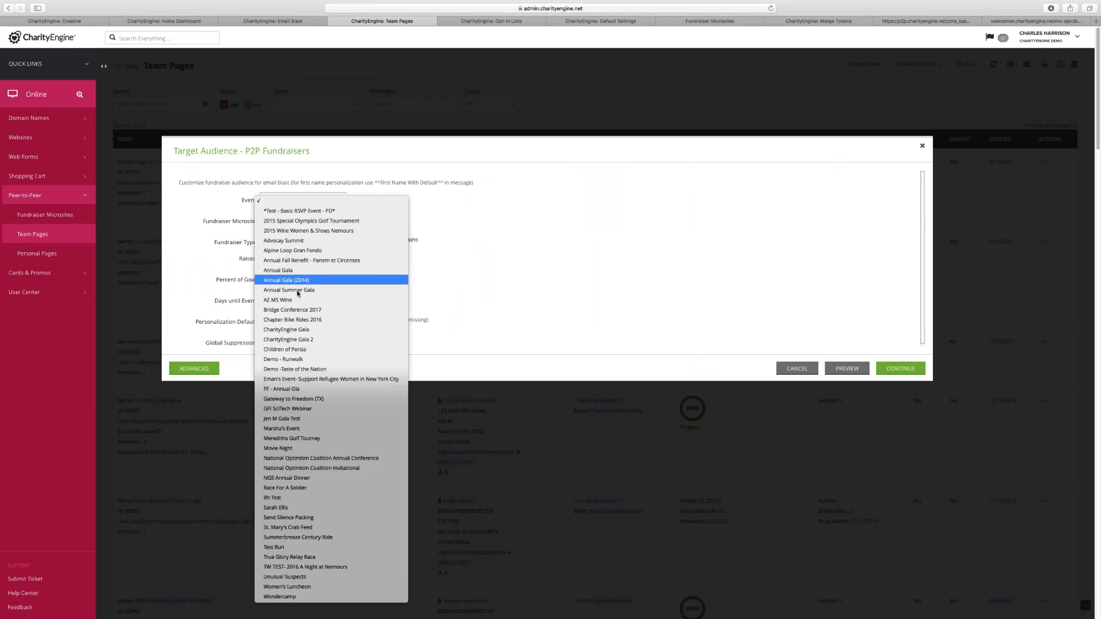
left_click(452, 237)
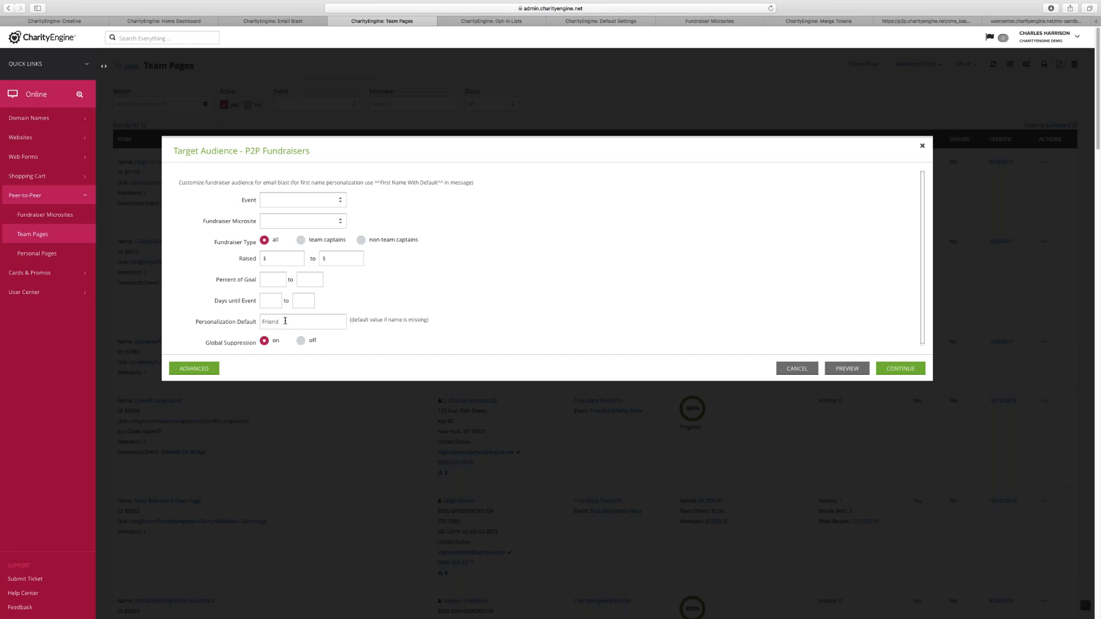
Set the fundraiser audience's personalization default to "Cooks" with Global Suppression off, and continue to the email blast's advanced settings
left_click_drag(285, 321, 261, 323)
type("Cooks")
left_click(301, 342)
left_click(900, 368)
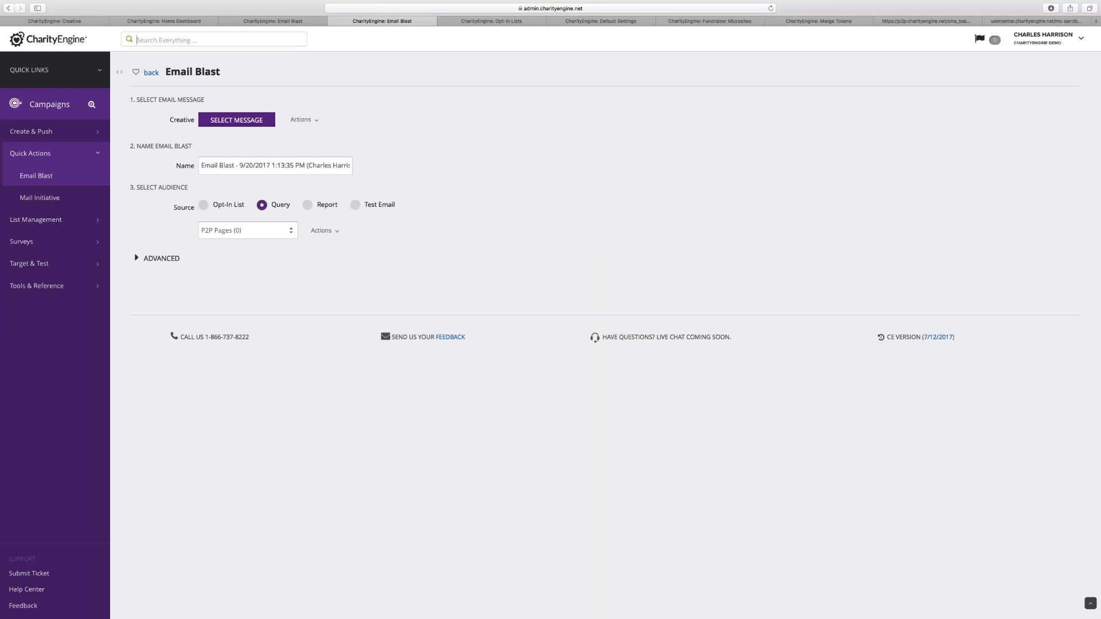
left_click(136, 258)
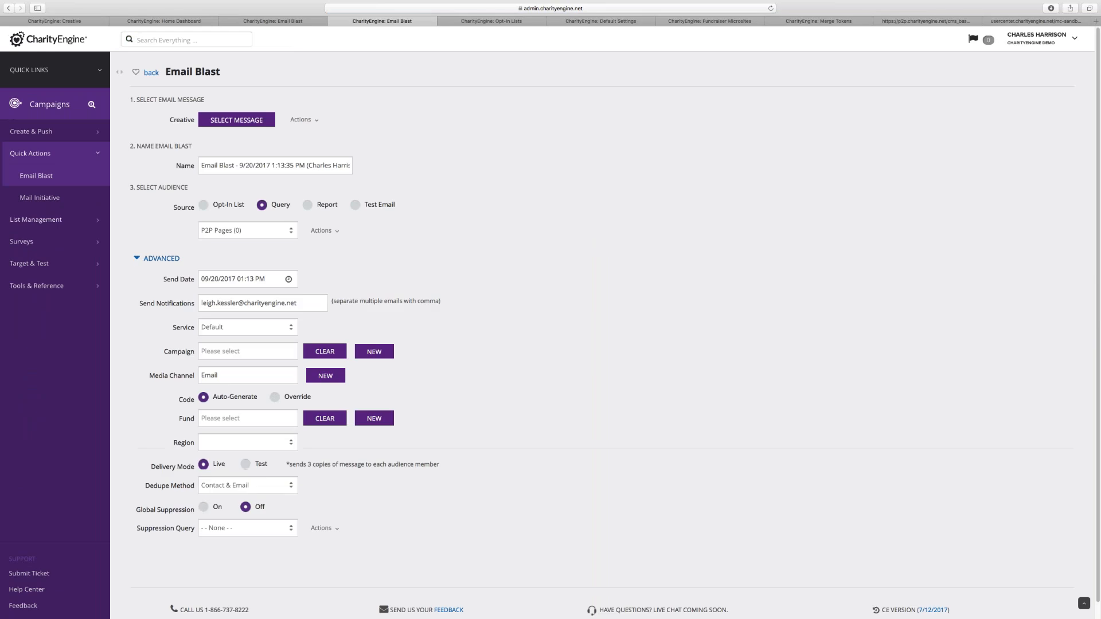
Look through the suppression queries available for the email blast and keep the current selection
left_click(259, 530)
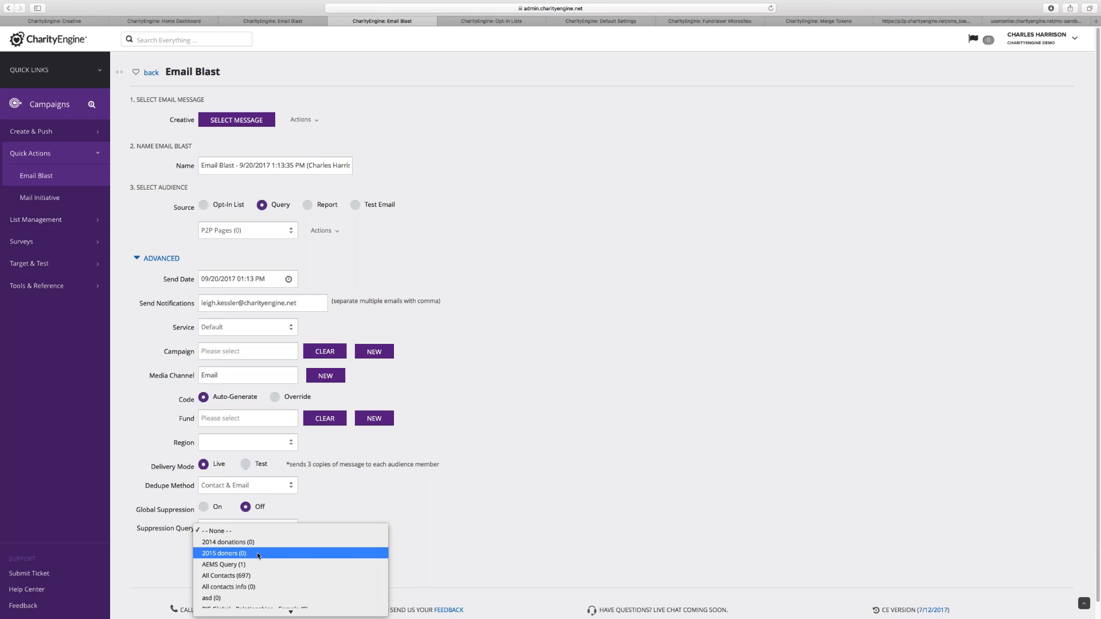
left_click(498, 510)
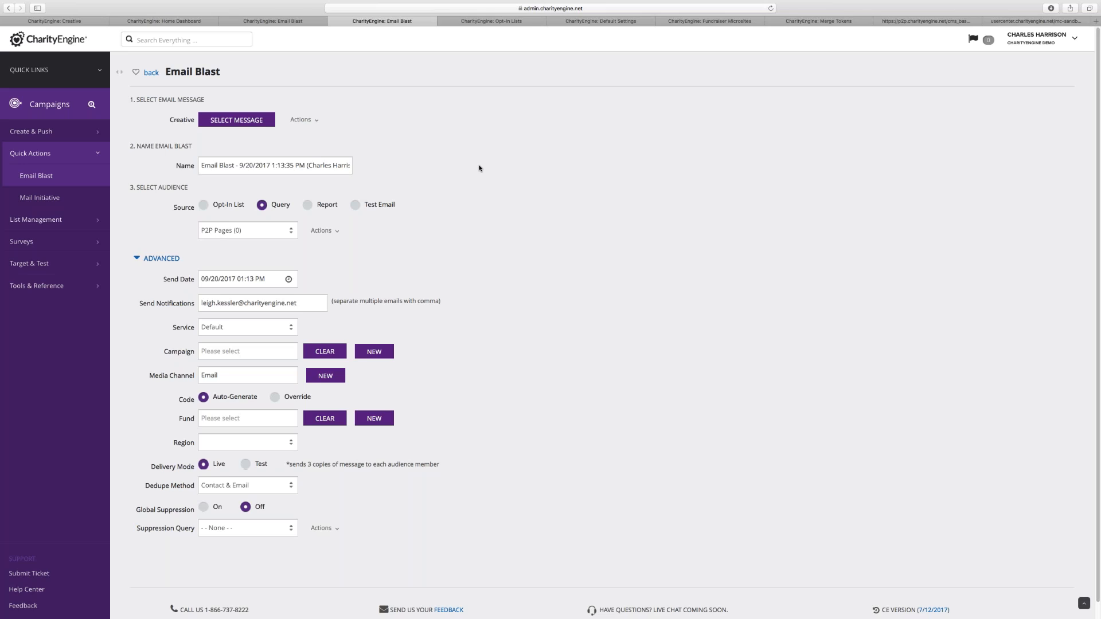
Switch to the Opt-In Lists page and open the Education Professionals list for managing
left_click(491, 22)
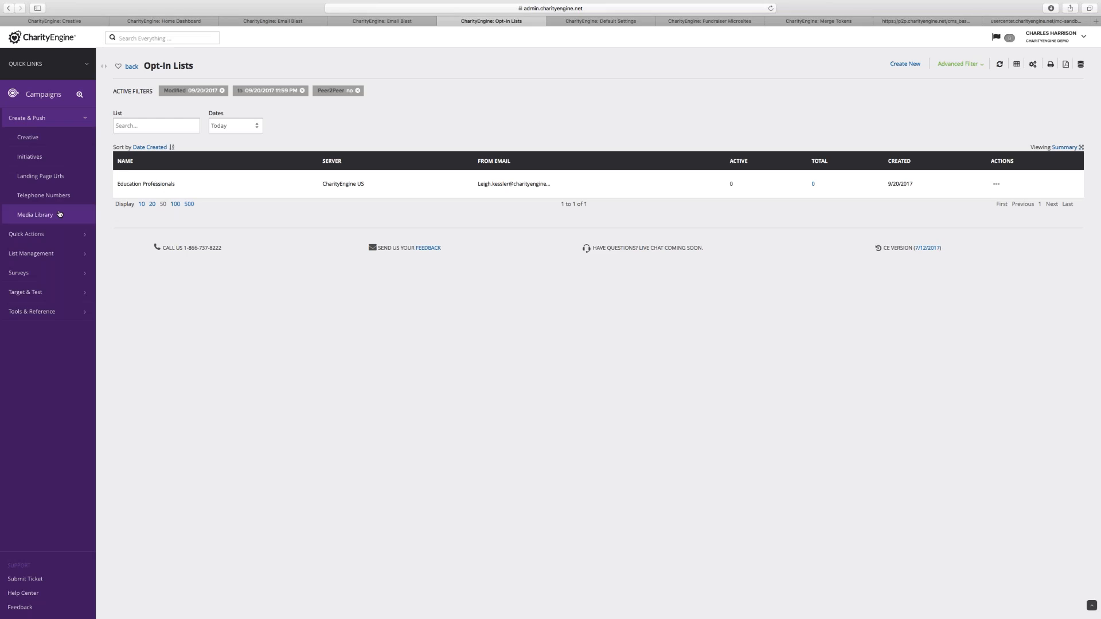
left_click(52, 259)
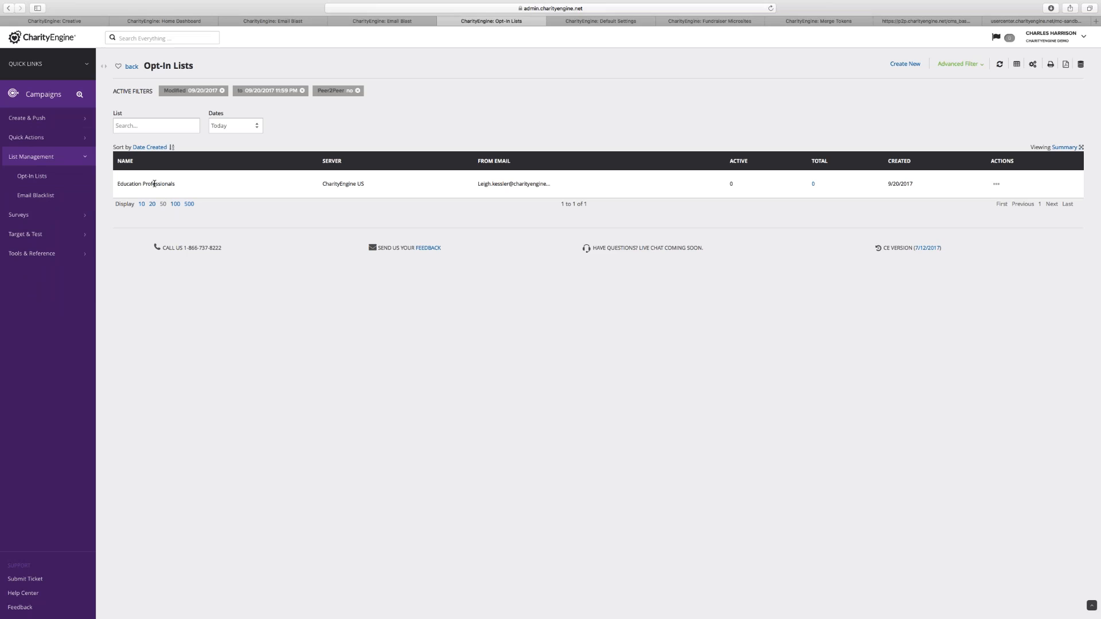
key("super+equal")
key("super+equal")
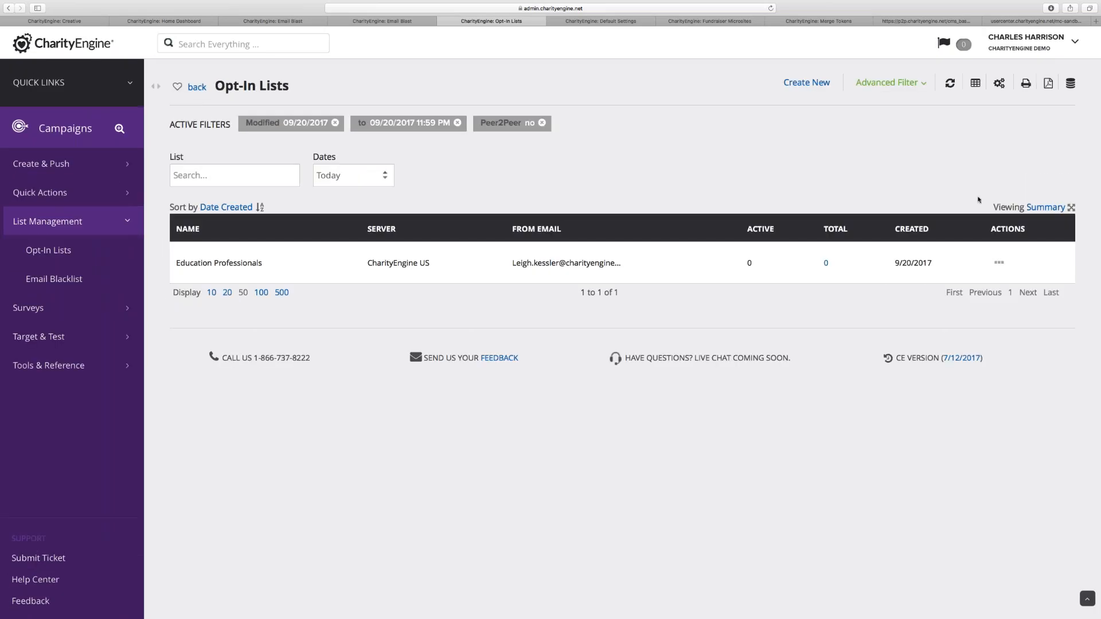
left_click(998, 264)
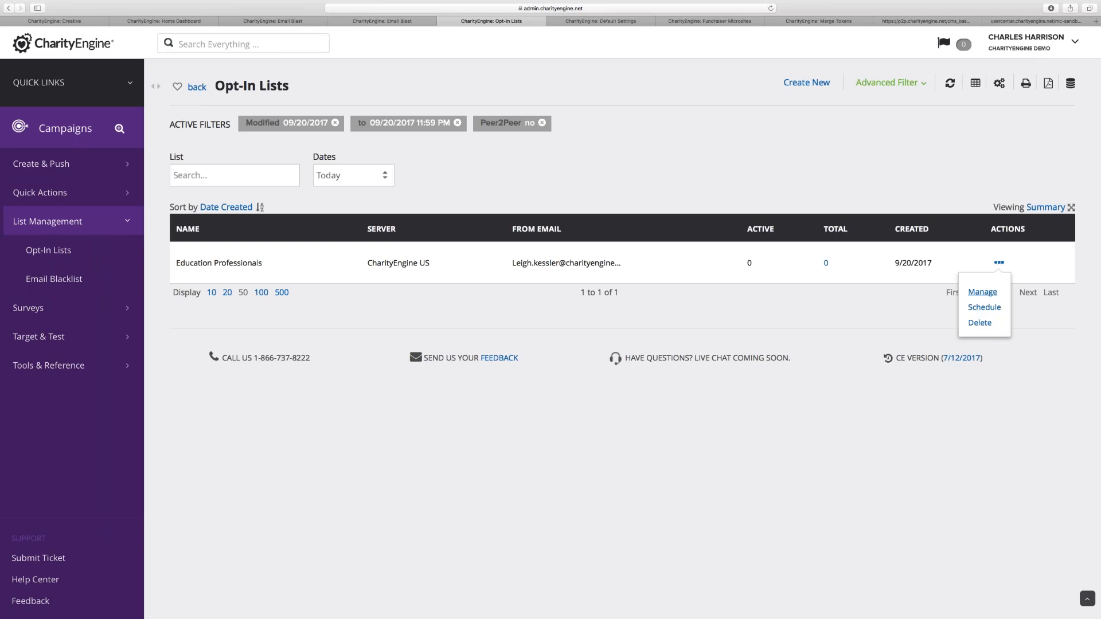
left_click(986, 293)
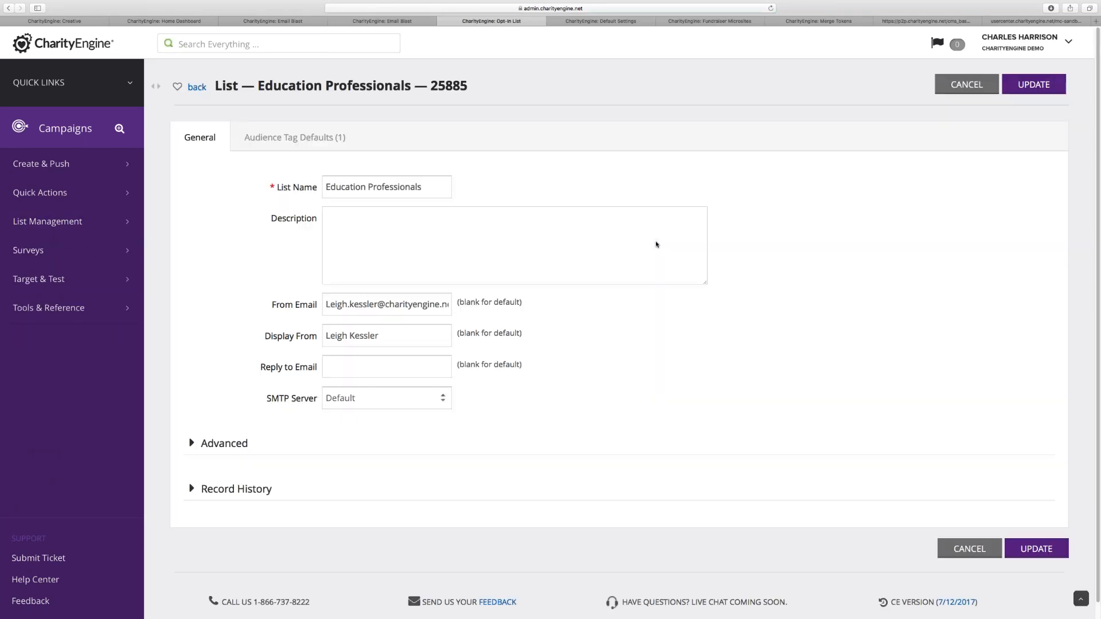
Add an audience tag default for ADDRESS STATE NAME with the value "Your Area" to the Education Professionals list
left_click(282, 138)
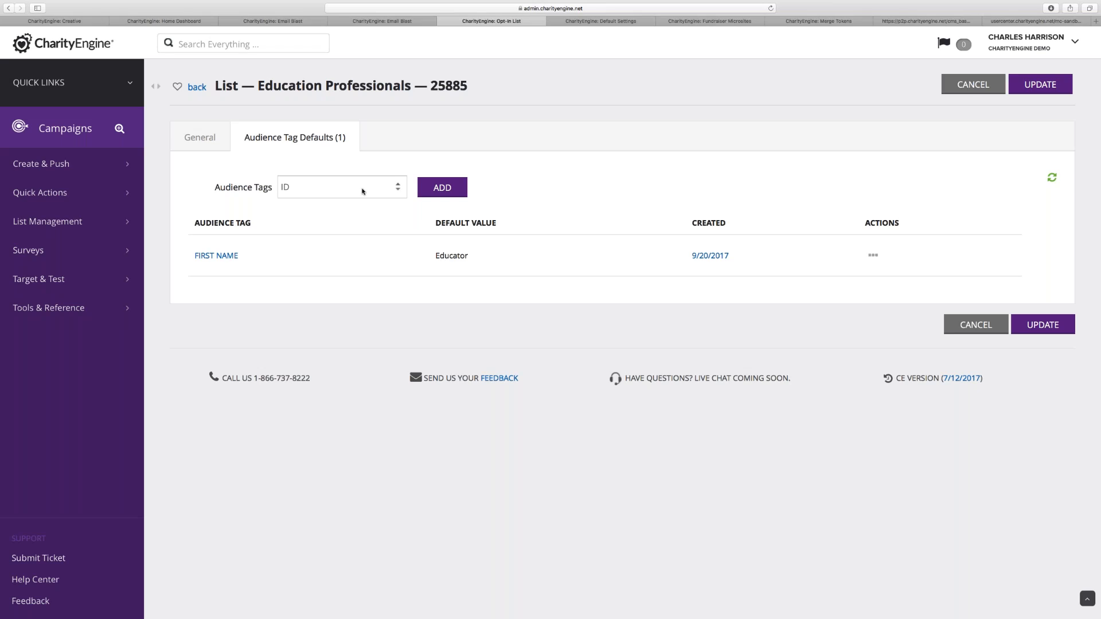
left_click(362, 188)
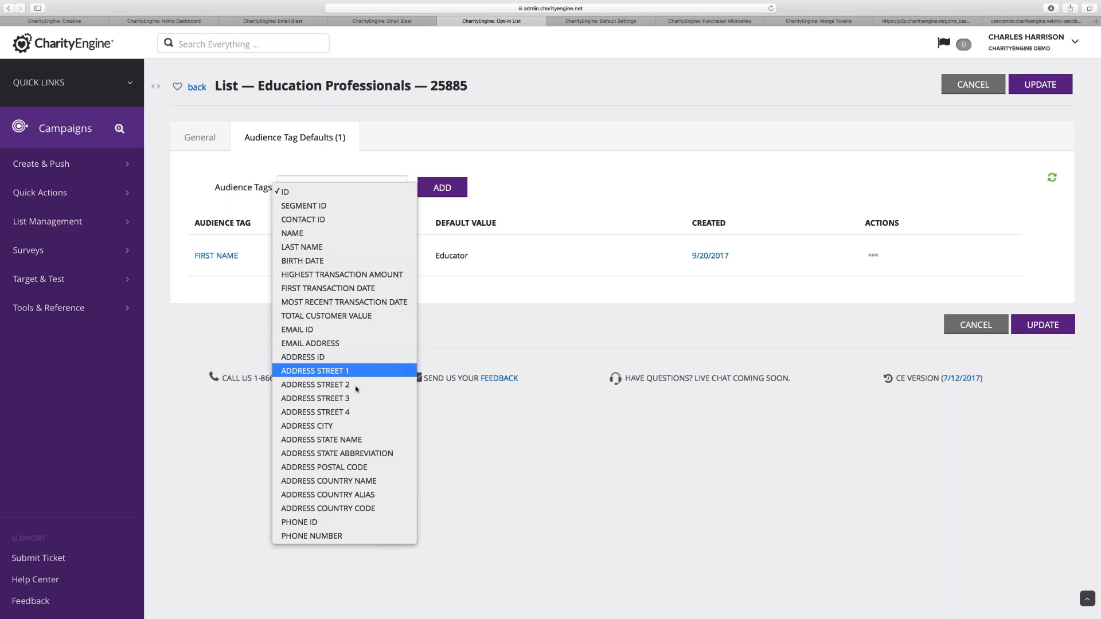
left_click(363, 439)
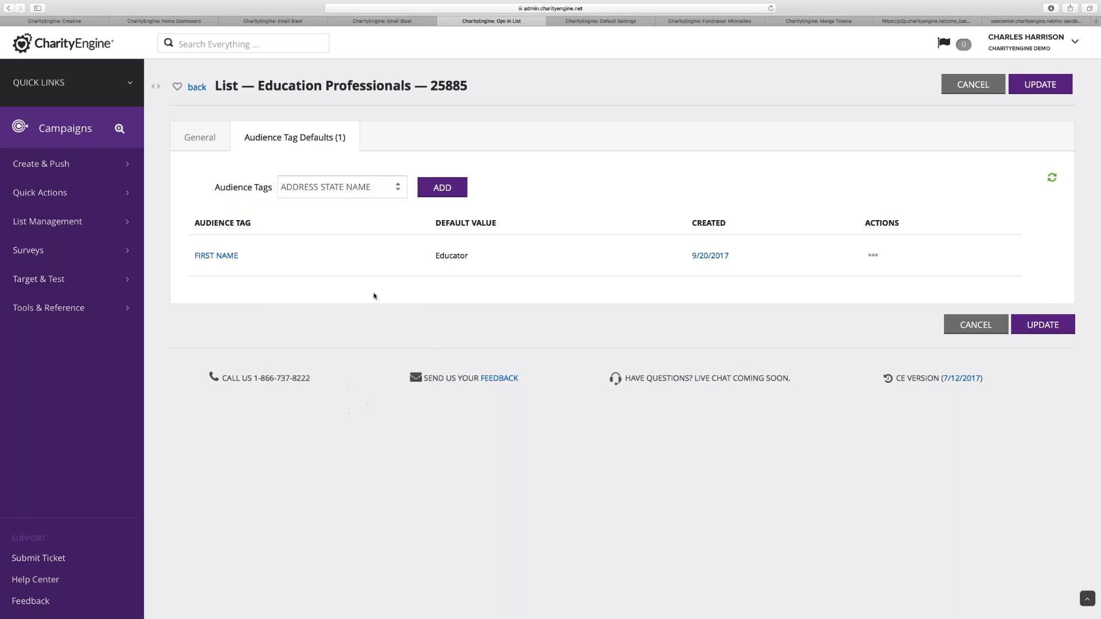
left_click(442, 187)
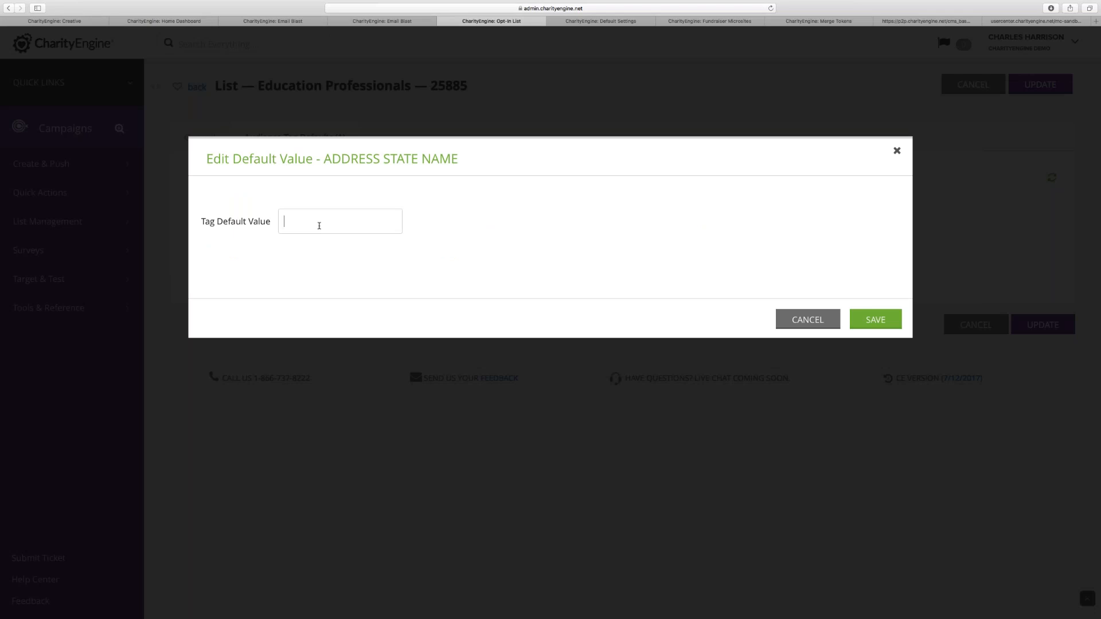
type("Your Area")
left_click(874, 319)
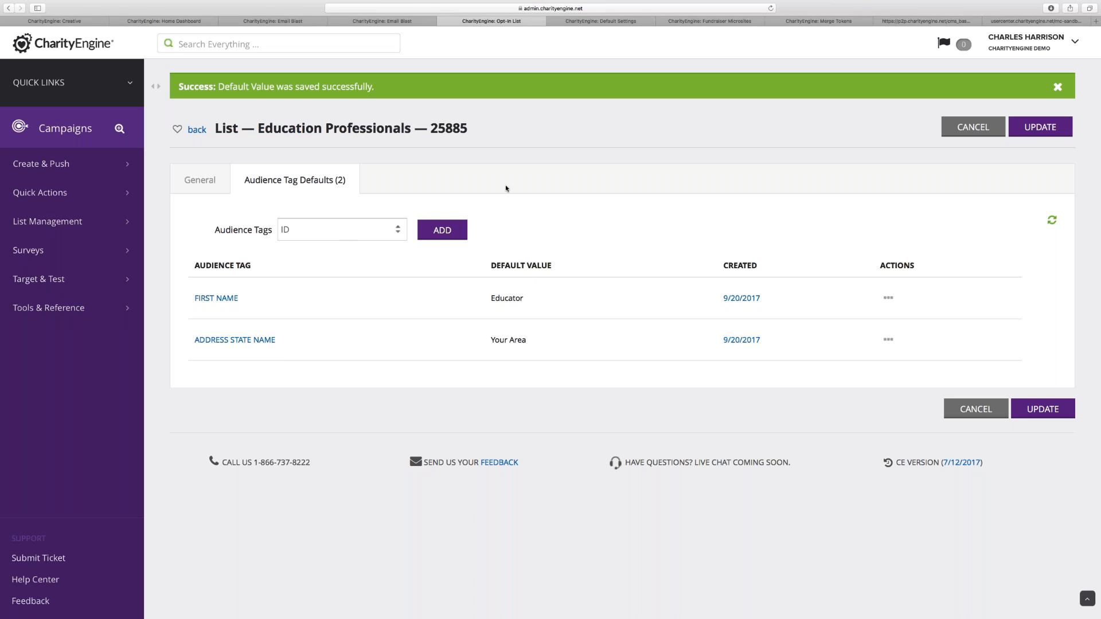
Switch to the default campaign settings and set the FIRST NAME audience tag's default value to "Amigo"
left_click(594, 22)
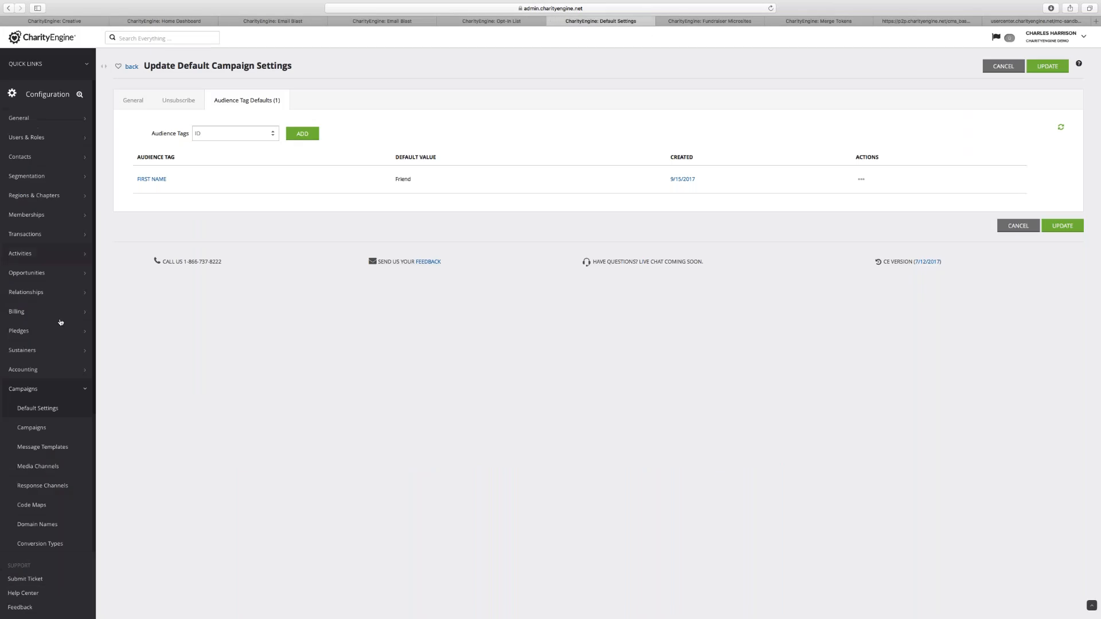
key("super+plus")
key("super+plus")
key("super+plus")
scroll(45, 395, "down", 10)
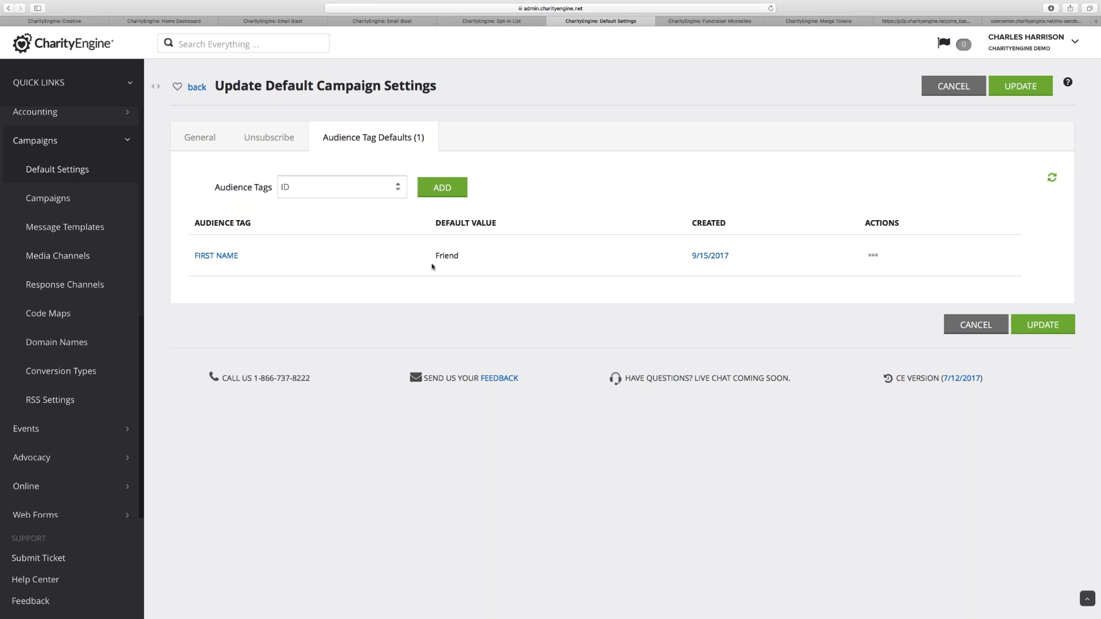
left_click(872, 255)
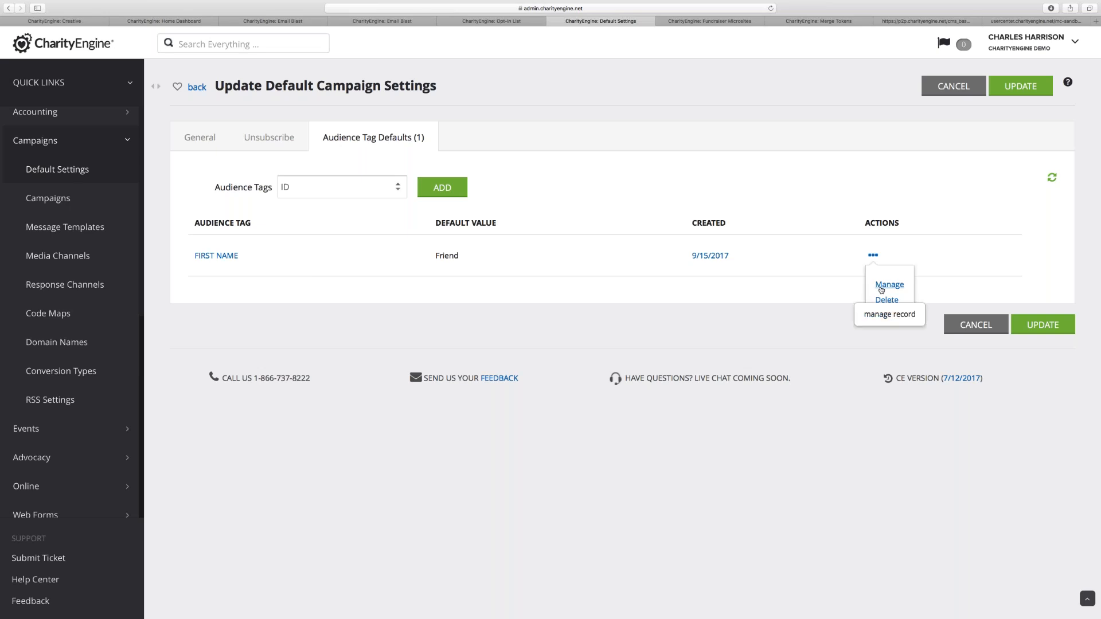
left_click(881, 289)
left_click(263, 220)
type("Amigo")
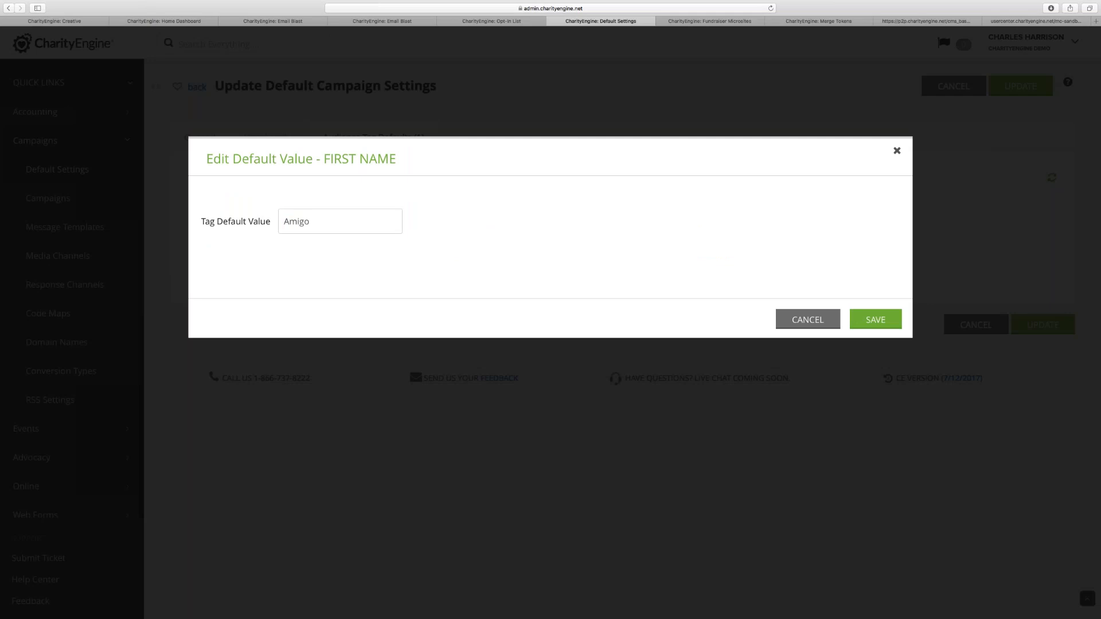
left_click(863, 316)
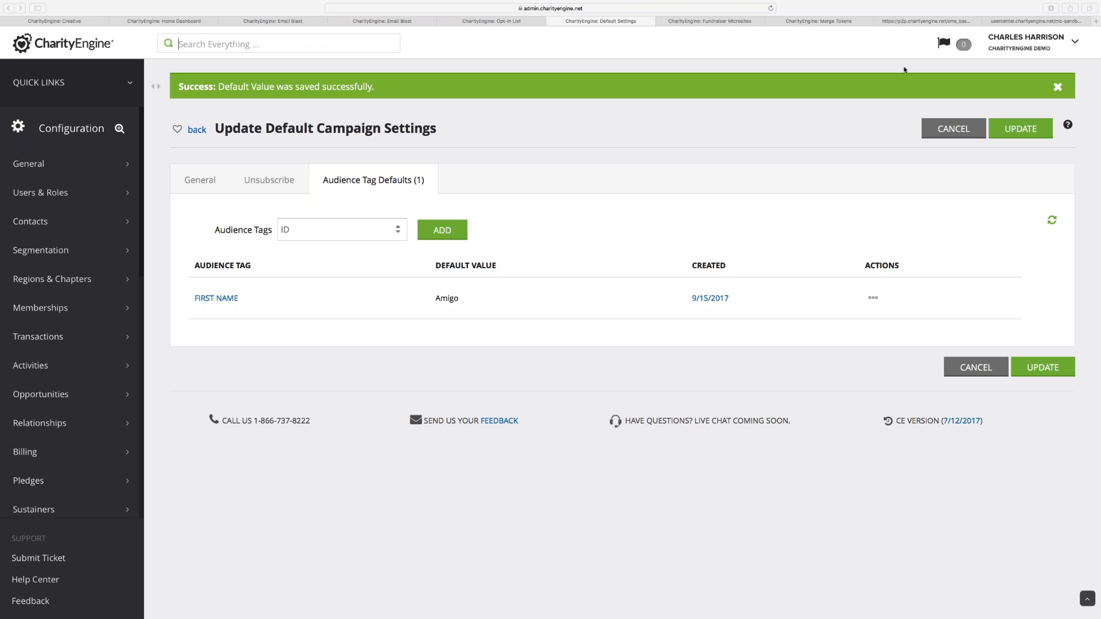
Switch to the open Generate Form page and select the email lists Newsletter Recipients, JWC 8th Night and Kellys Friends
left_click(943, 43)
left_click(740, 22)
left_click(829, 21)
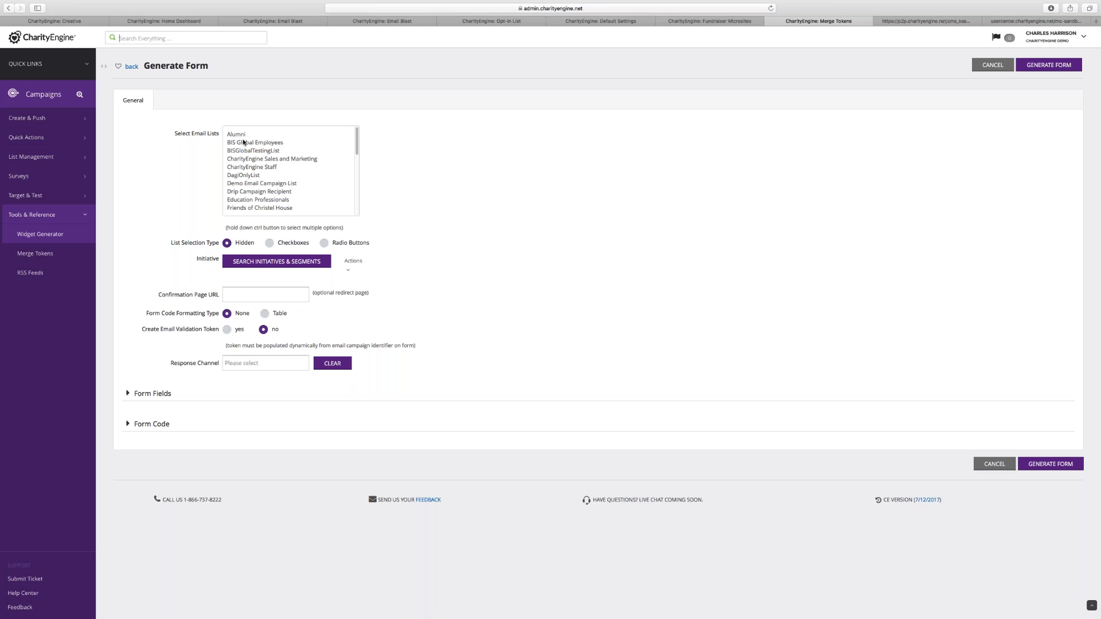
scroll(270, 190, "down", 5)
scroll(267, 184, "down", 3)
left_click(260, 168)
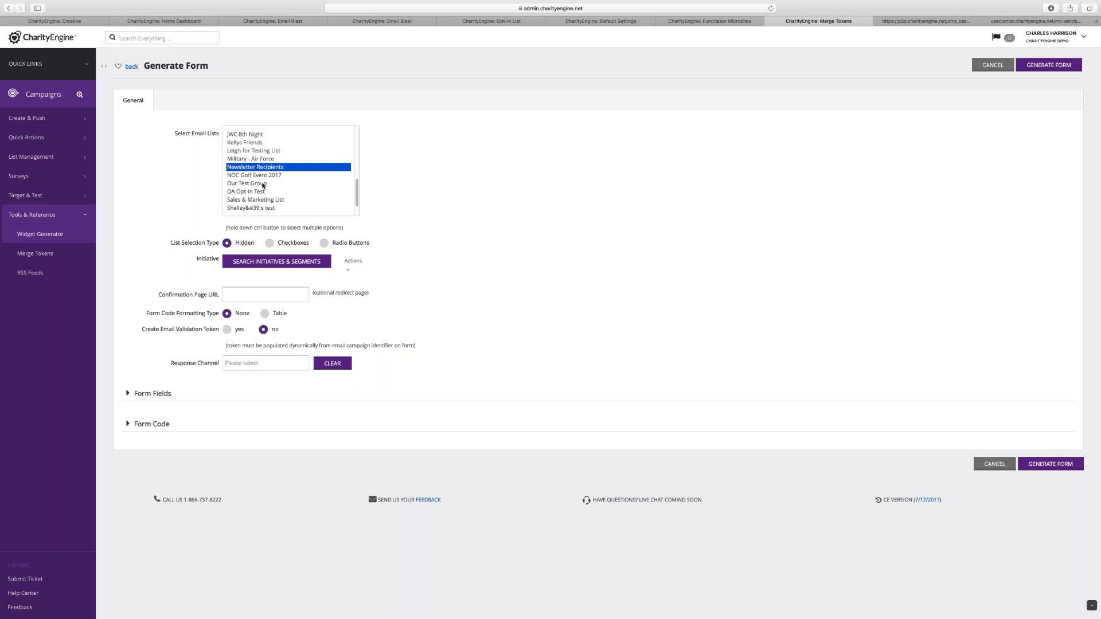
left_click(254, 135, "super")
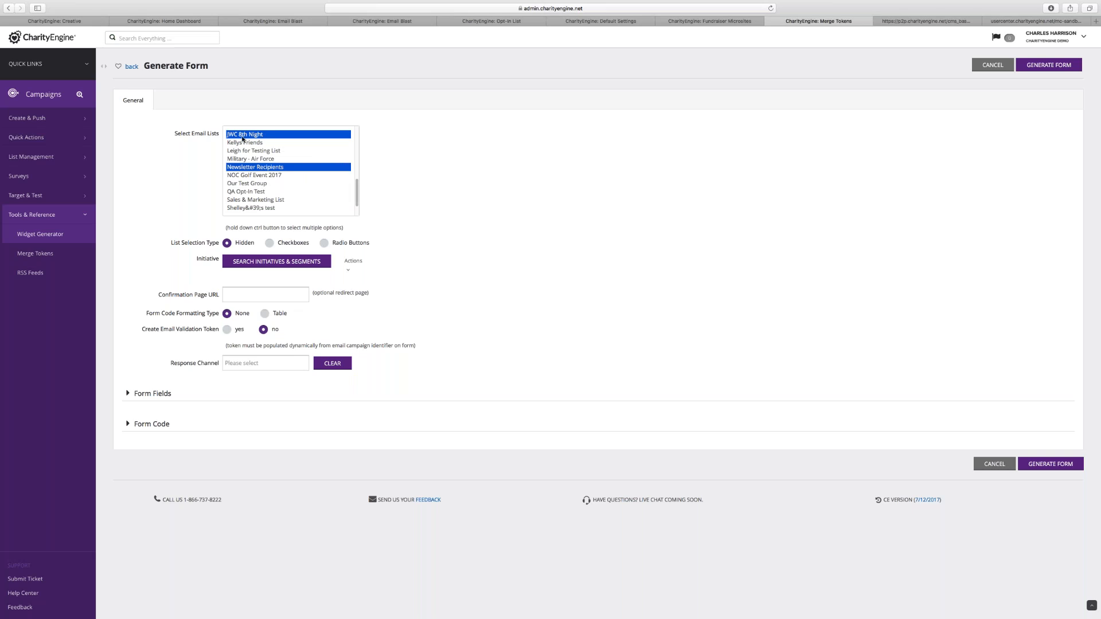
left_click(257, 144, "super")
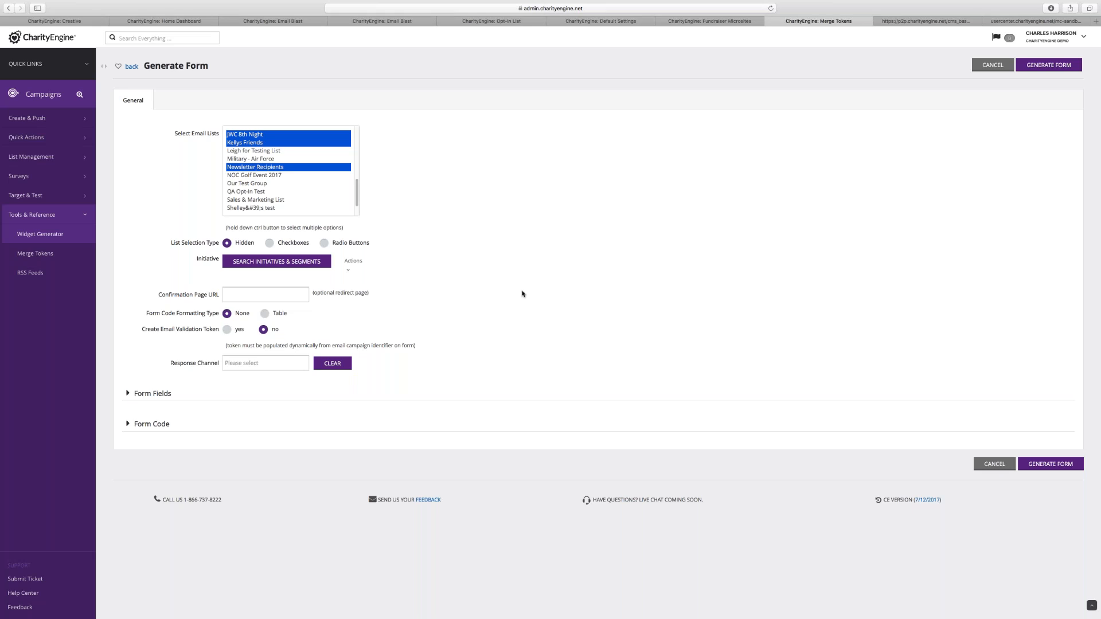
Expand the form fields and include First Name, Last Name and City in the opt-in form
left_click(128, 393)
scroll(193, 370, "down", 2)
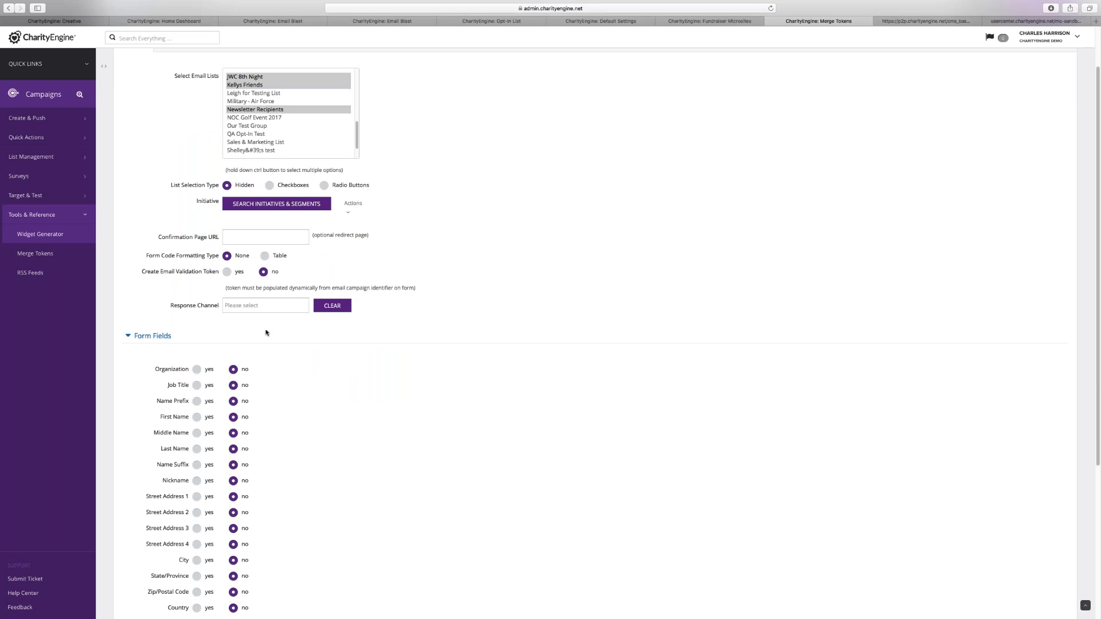
left_click(197, 416)
left_click(197, 448)
scroll(341, 445, "down", 1)
scroll(342, 445, "down", 3)
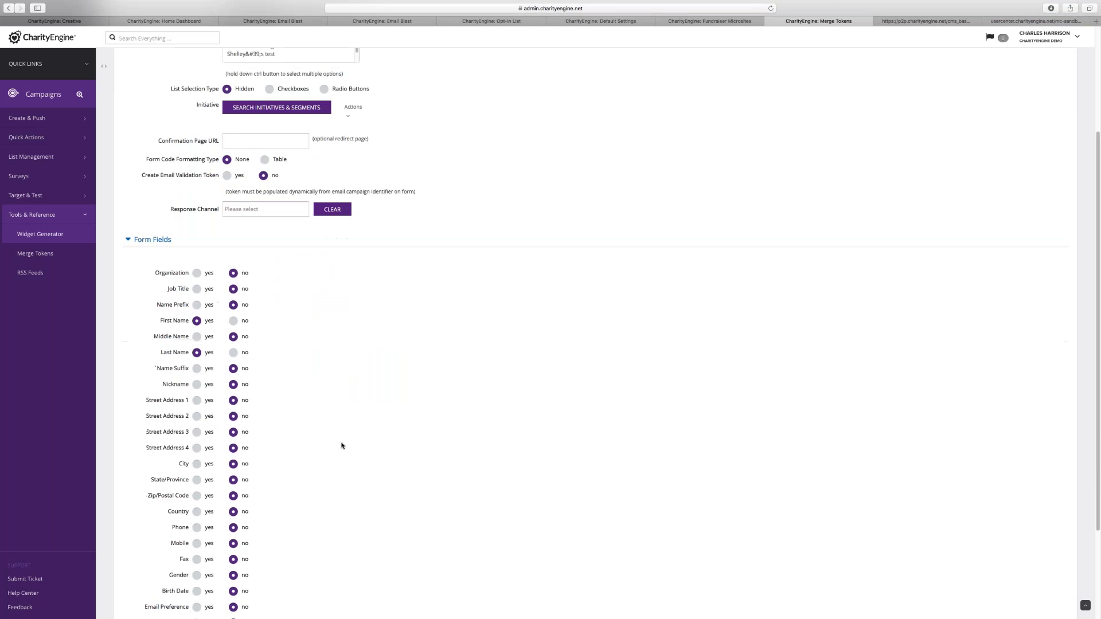
left_click(197, 463)
Pick Online - Social as the form's response channel and add Military - Air Force to the selected email lists
scroll(313, 366, "up", 1)
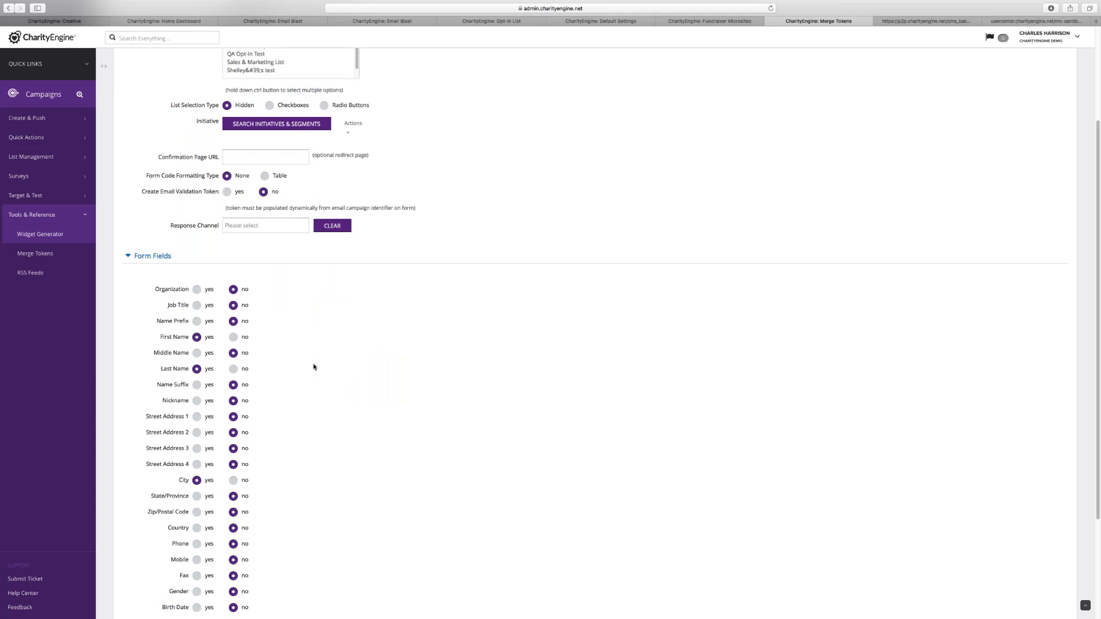
scroll(314, 367, "up", 1)
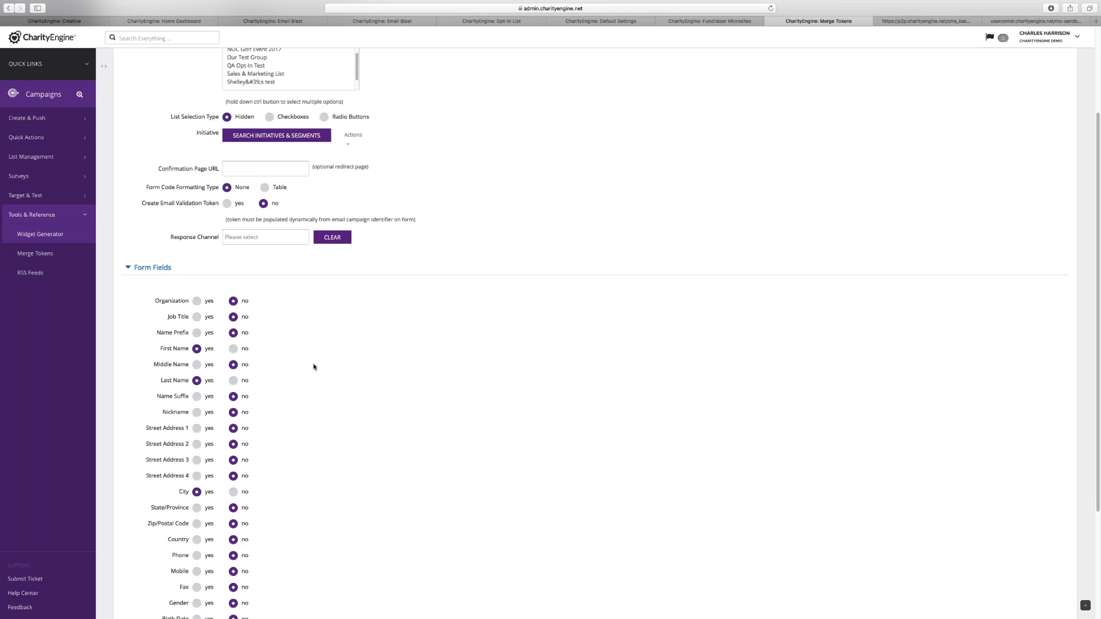
scroll(314, 366, "up", 3)
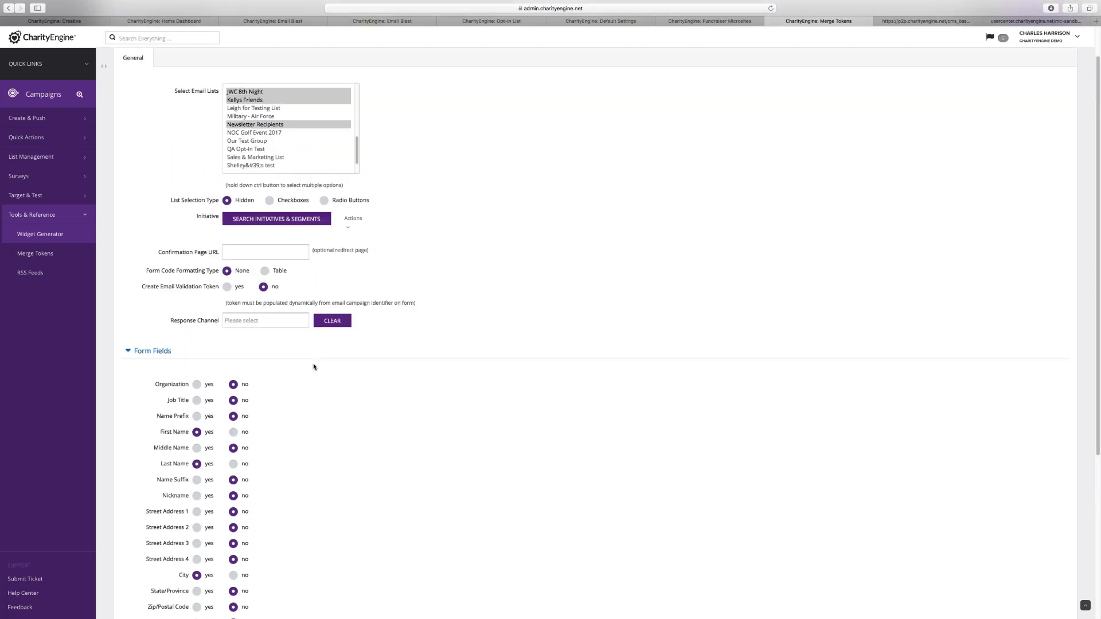
left_click(245, 322)
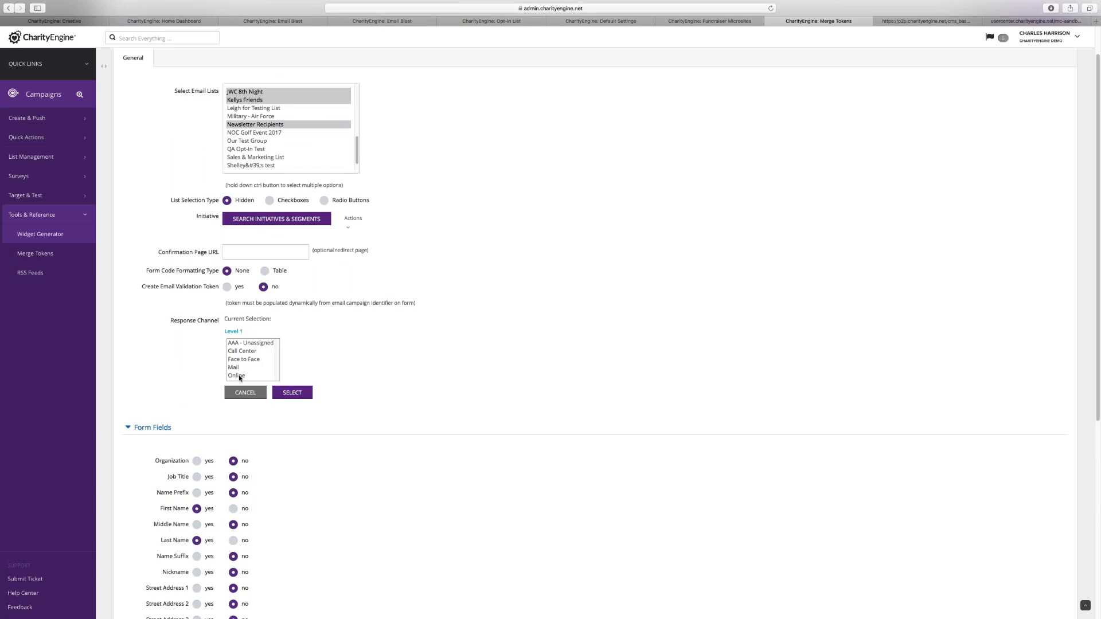
left_click(240, 376)
left_click(294, 344)
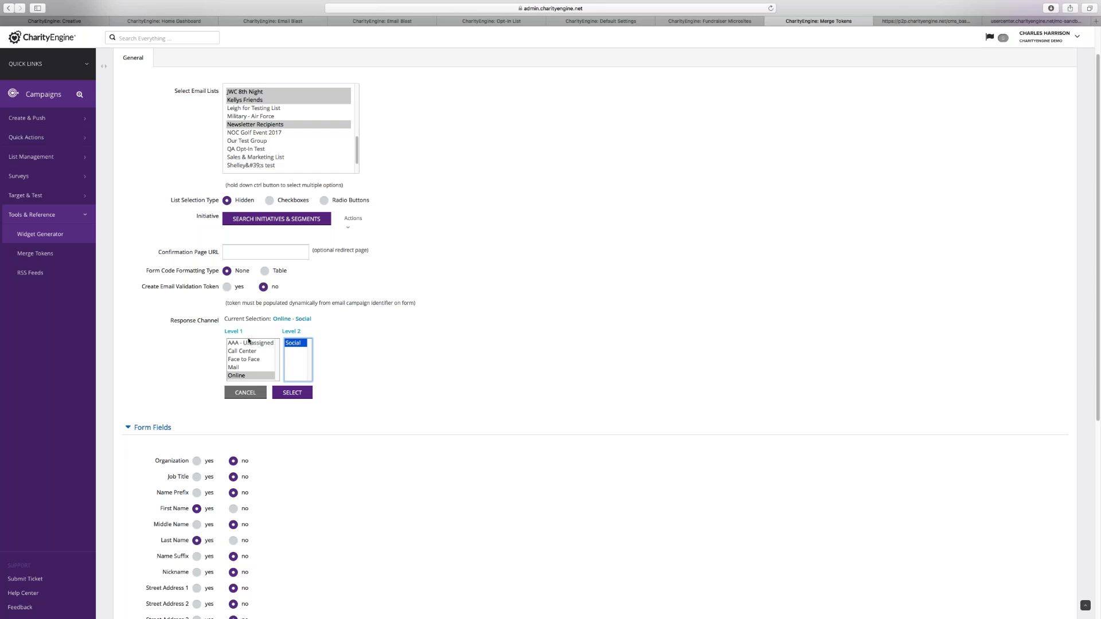
left_click(257, 116, "super")
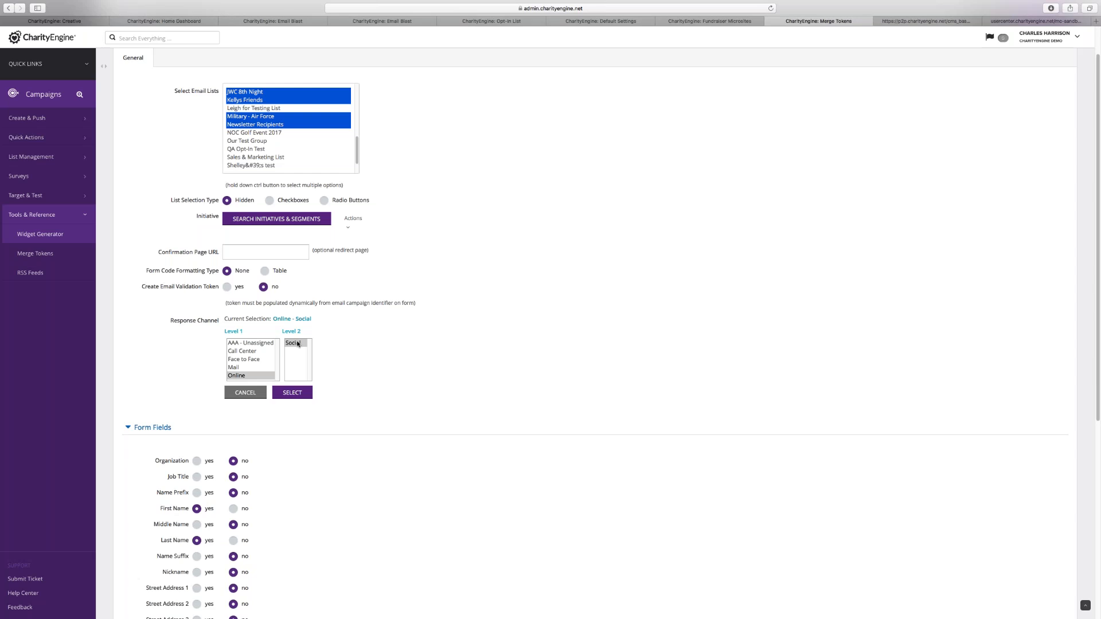
left_click(420, 354)
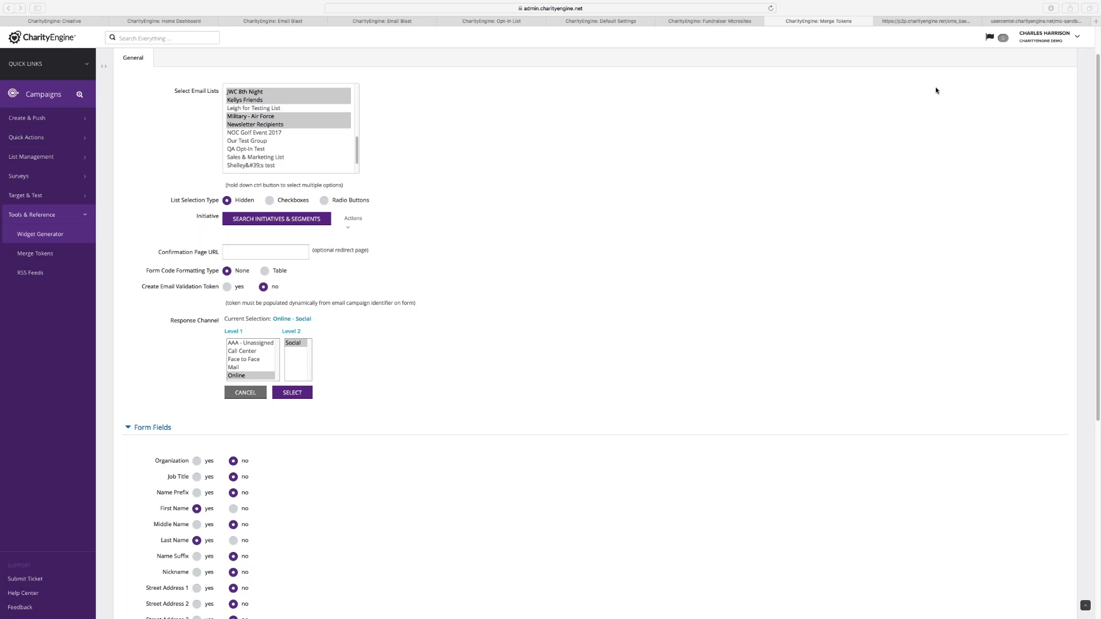
Switch to the peer-to-peer Donate page, proceed to checkout and choose PayPal as the payment method
left_click(927, 23)
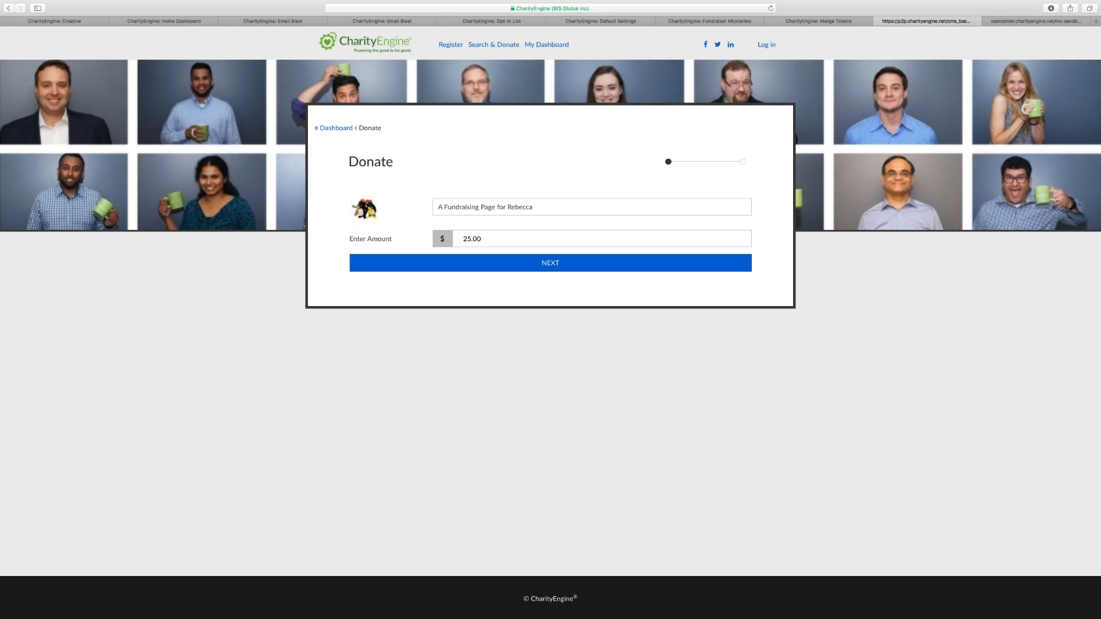
left_click(552, 267)
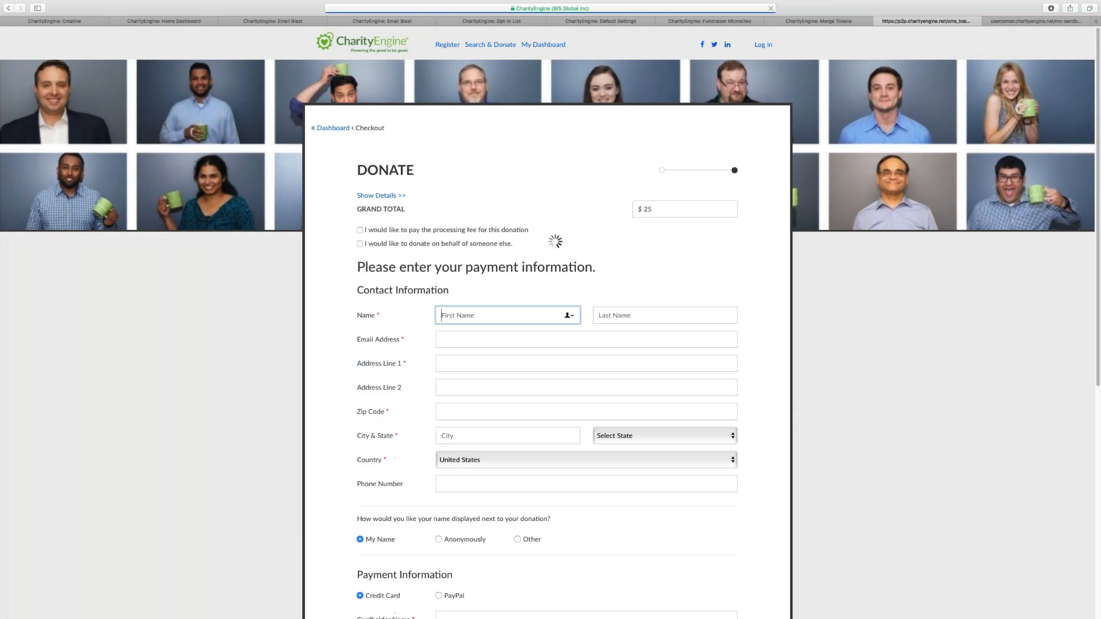
scroll(341, 284, "down", 5)
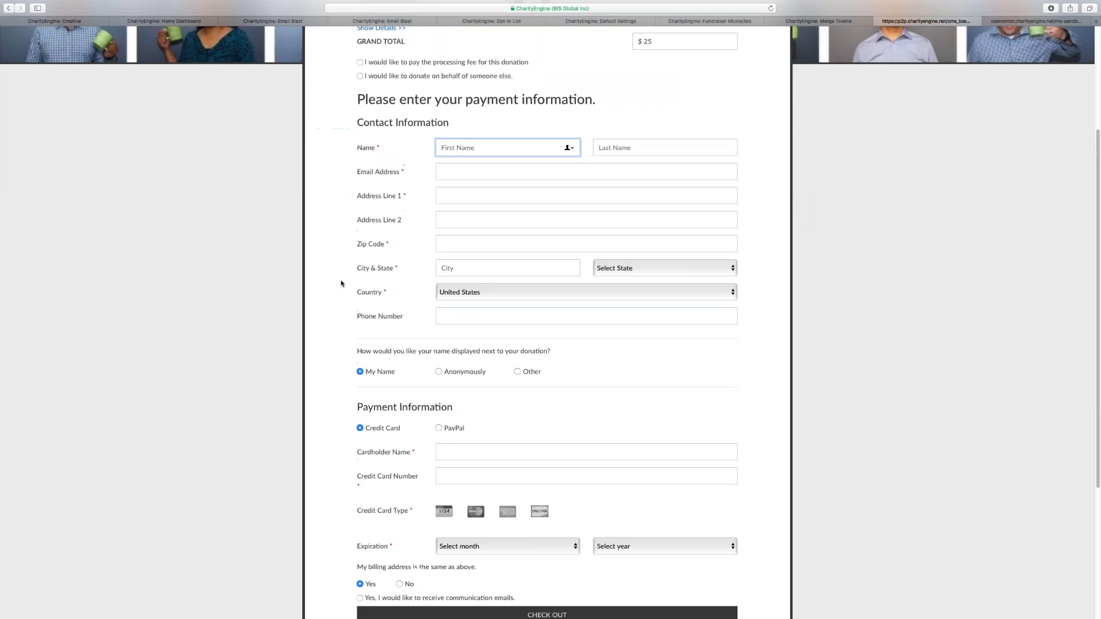
left_click(439, 429)
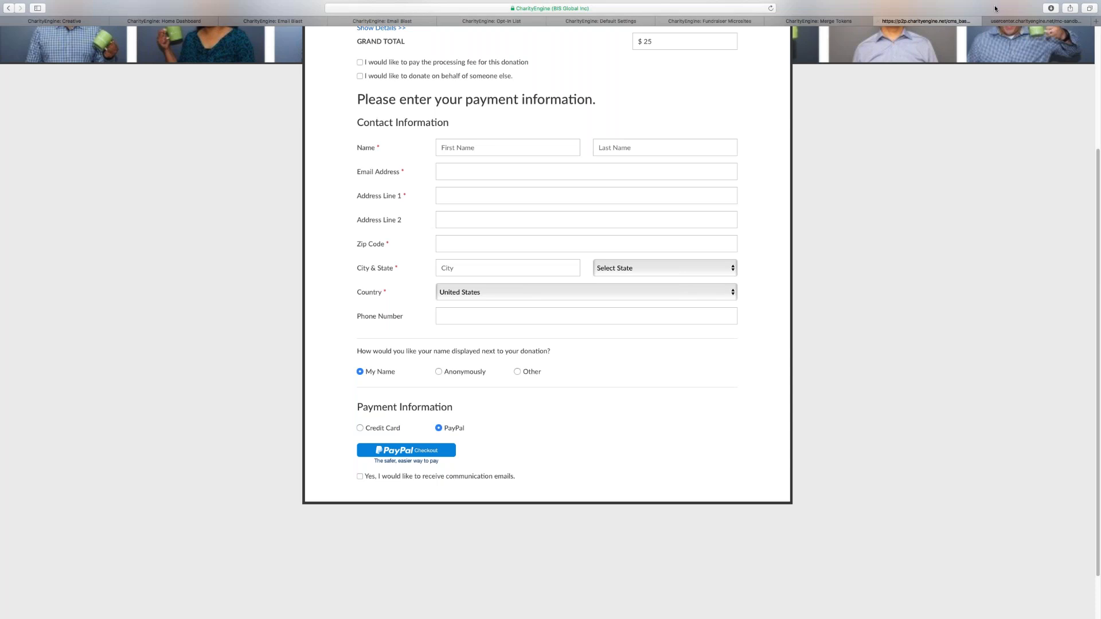
Switch to the open Manage Communication page to view the subscription preferences
left_click(1018, 22)
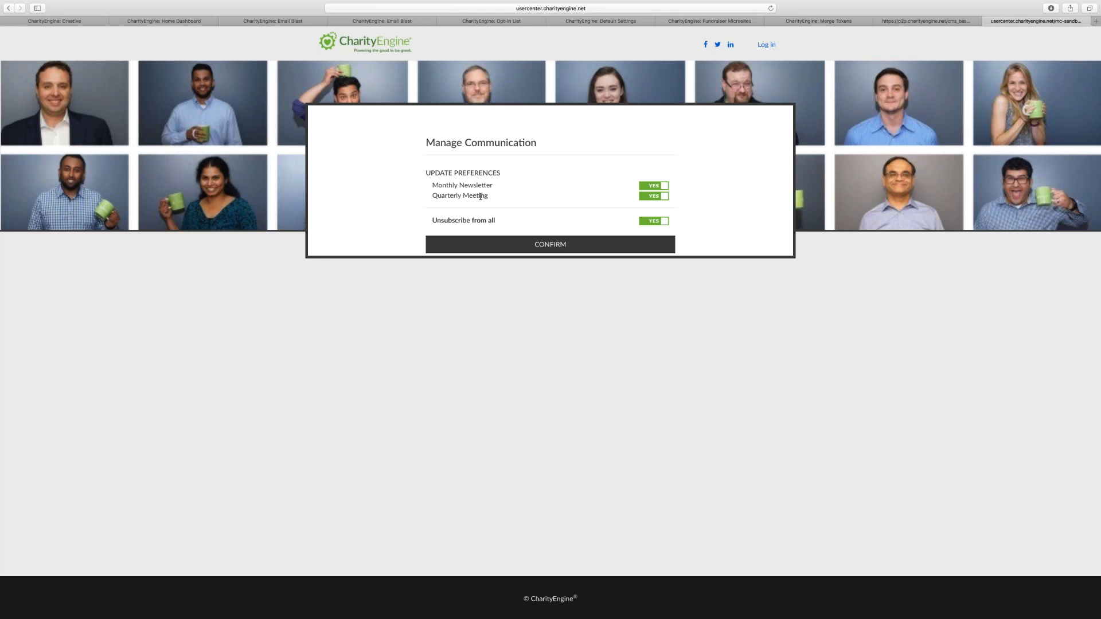
Turn off the Monthly Newsletter subscription in the communication preferences
left_click(664, 187)
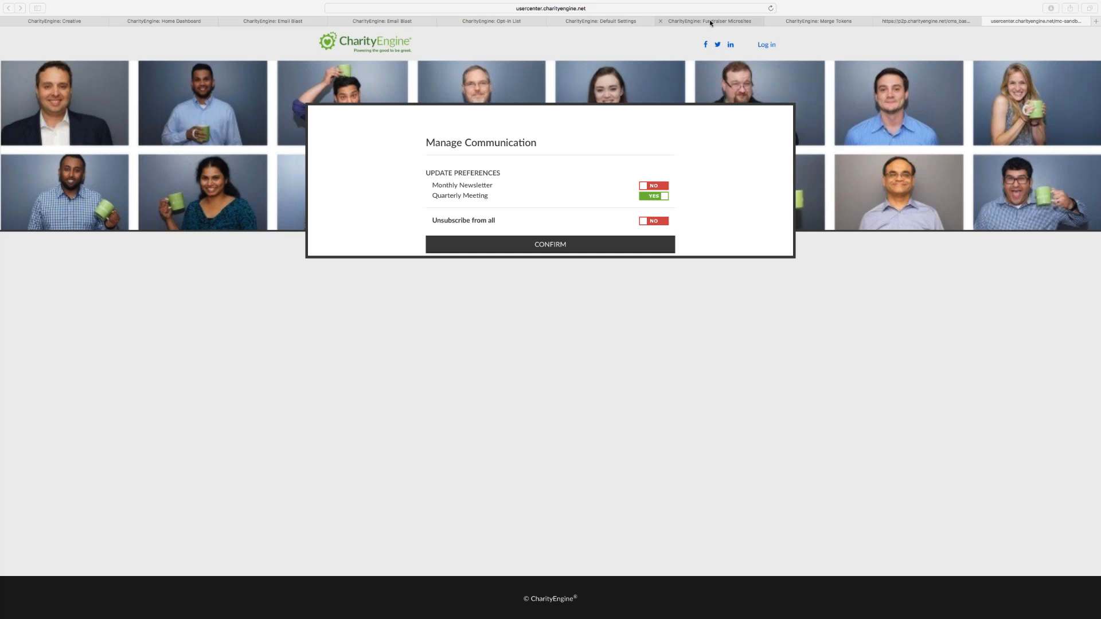
Switch to the Fundraiser Microsites page, dismiss the target audience dialog and open the Rain Forest Trust P2P microsite's general options
left_click(710, 21)
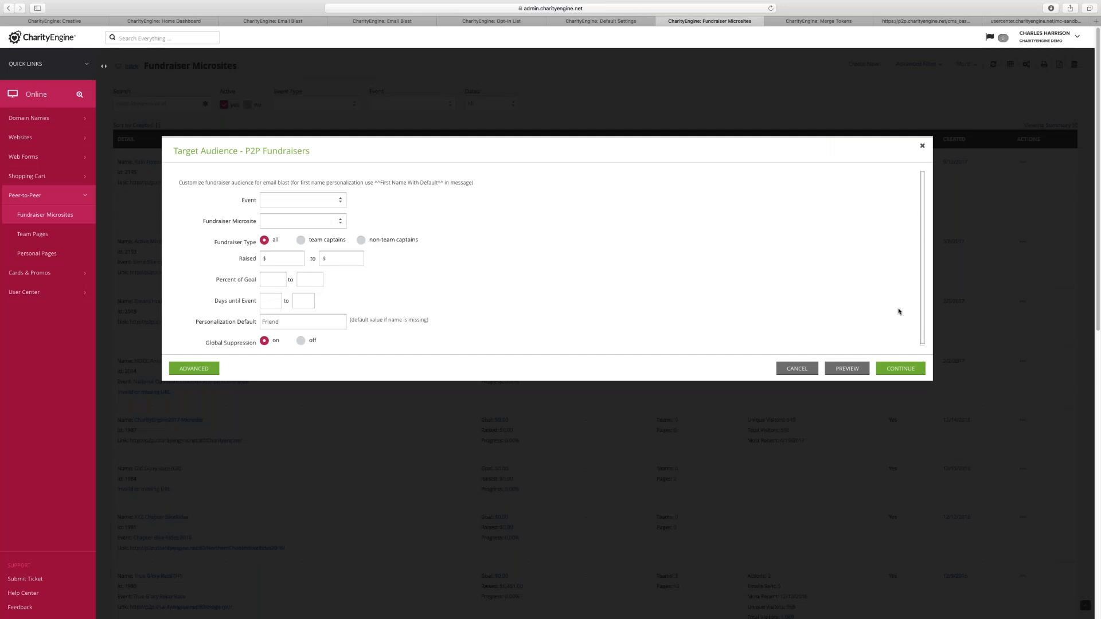
key("Escape")
left_click(43, 216)
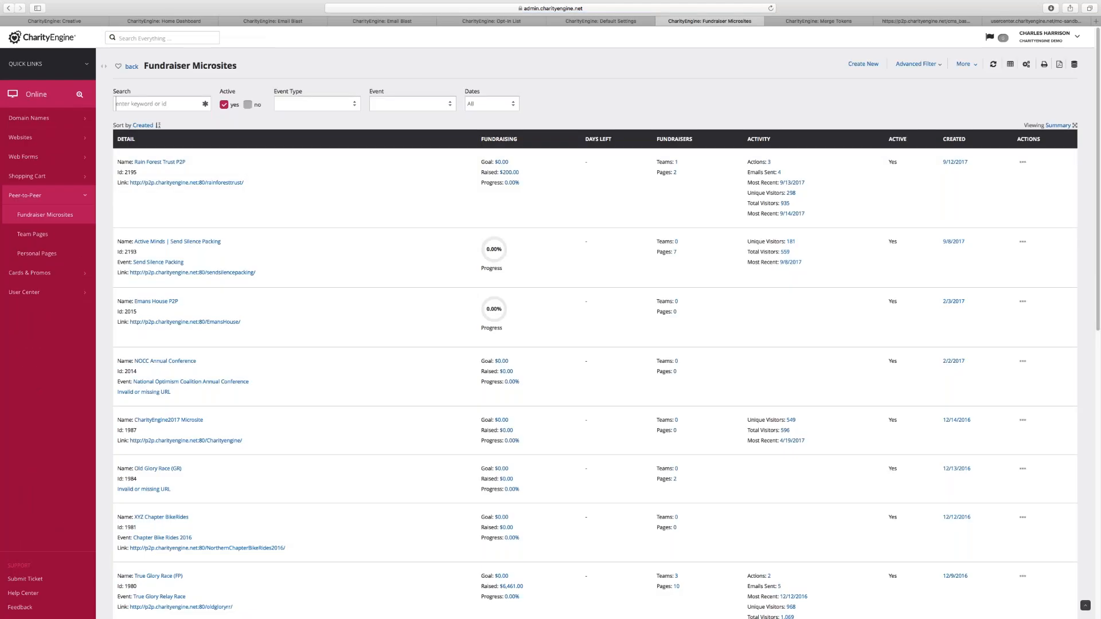
left_click(1024, 161)
left_click(1007, 192)
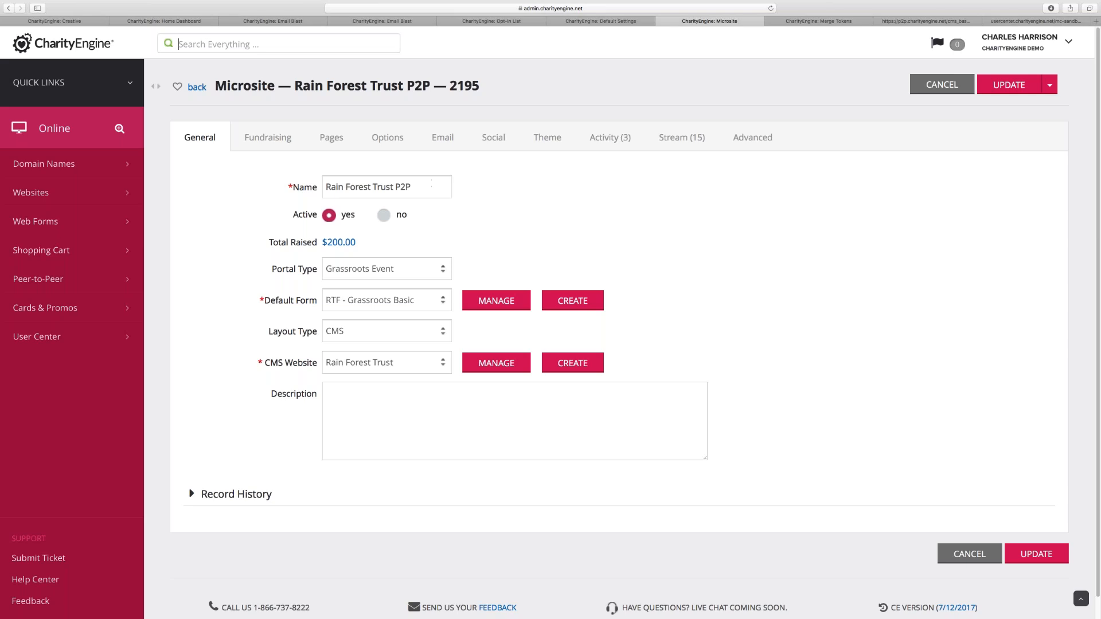
left_click(388, 137)
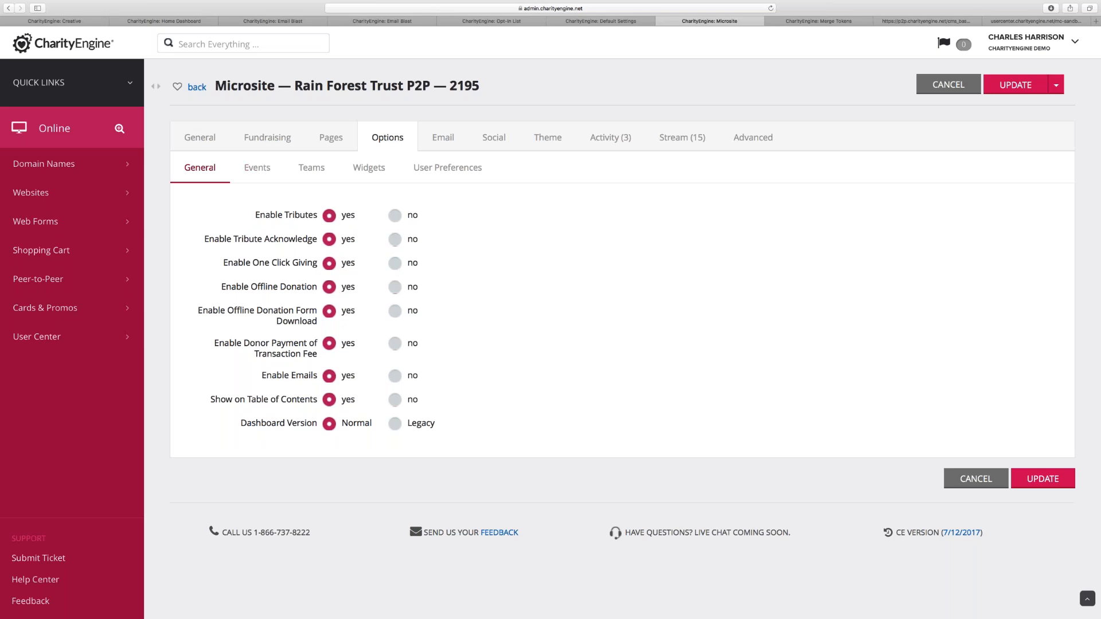
Open the RTF - Grassroots Basic web form and view its advanced payment settings
left_click(51, 222)
left_click(69, 253)
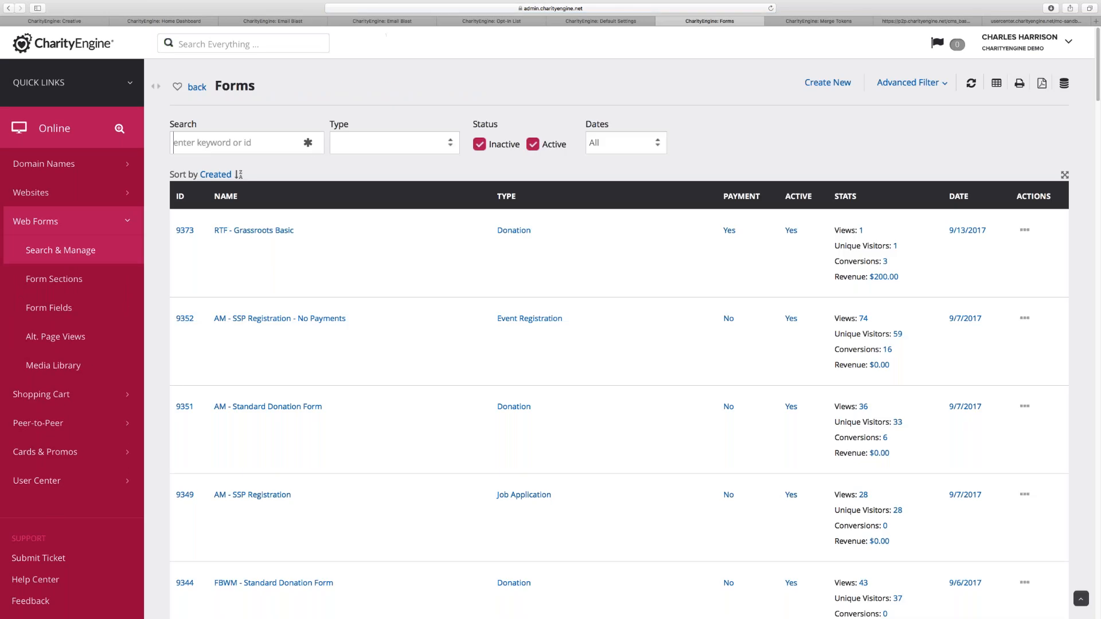
left_click(1025, 230)
left_click(1003, 276)
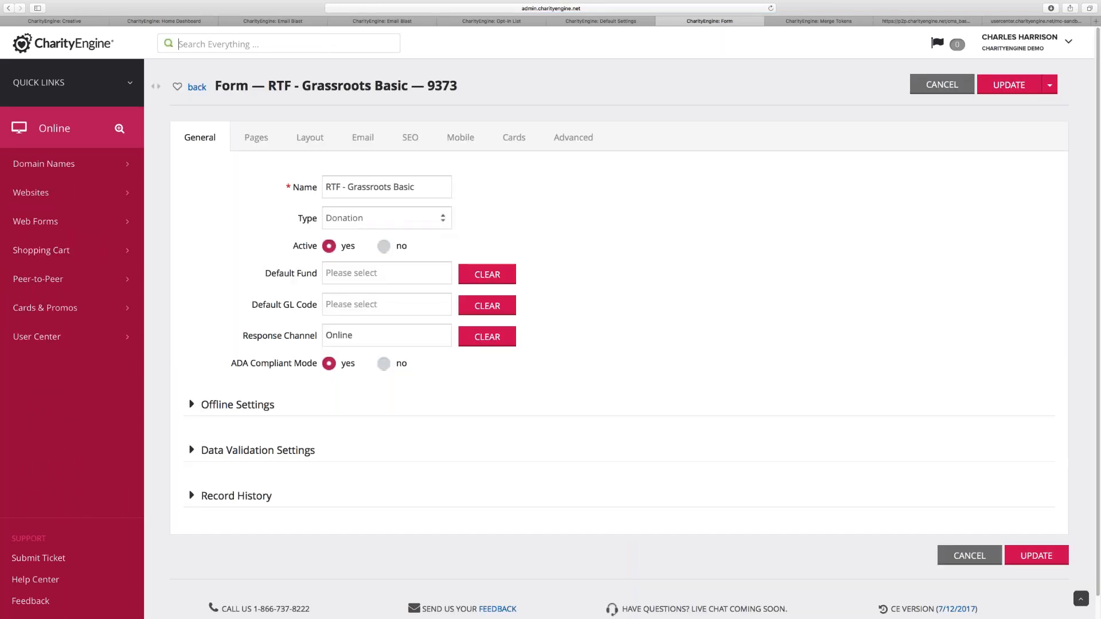
left_click(573, 137)
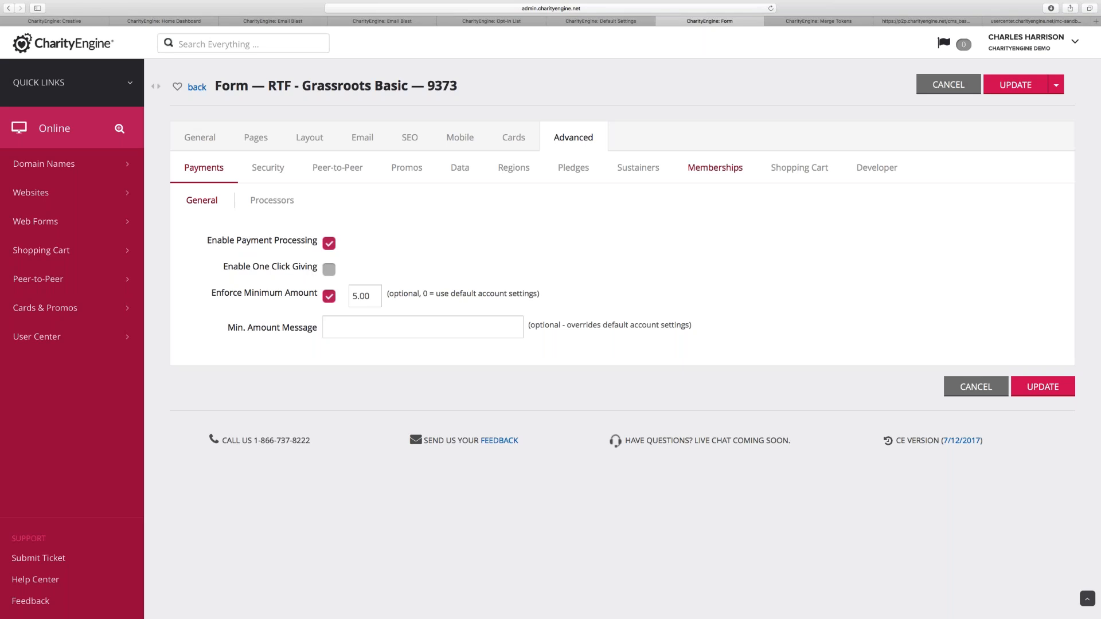
Return to the home dashboard and view the transaction table and the What's New and Coming Soon sections
left_click(1026, 40)
left_click(964, 47)
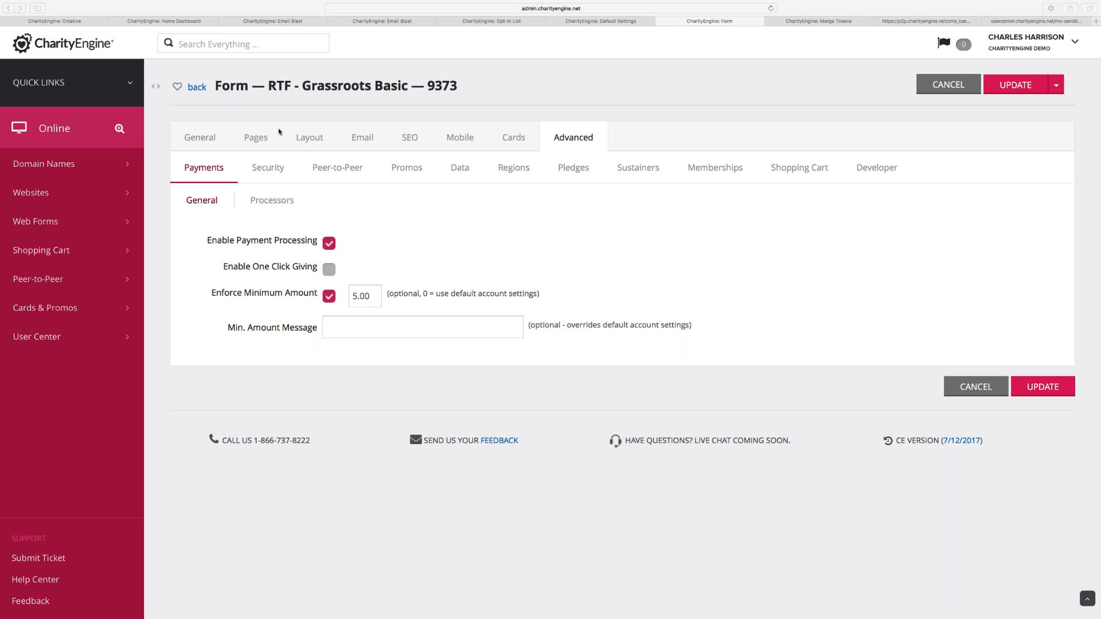
left_click(83, 46)
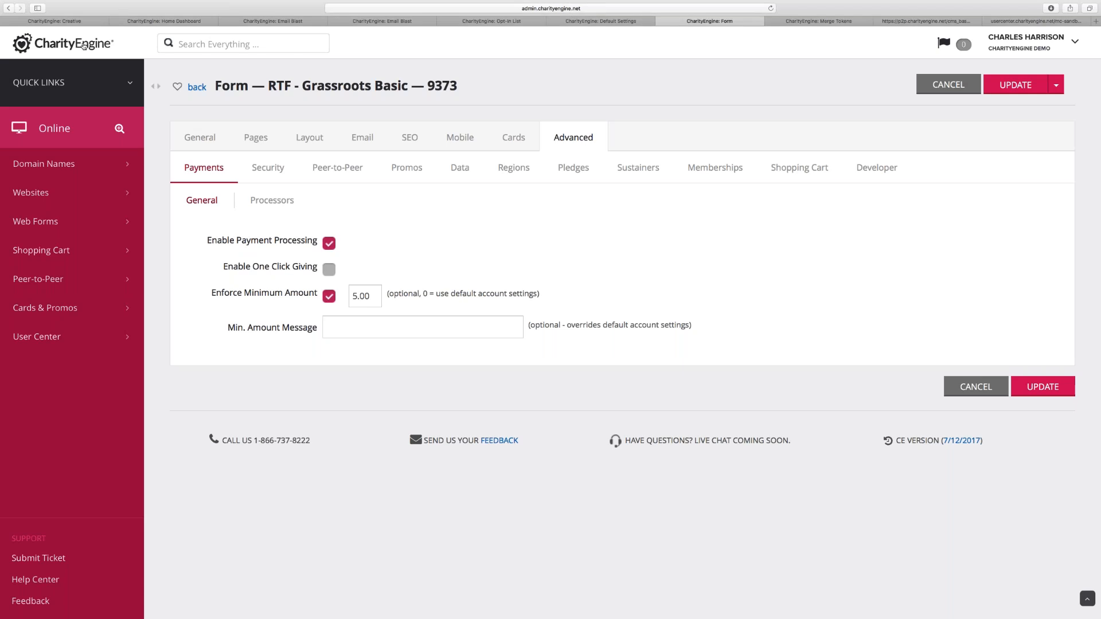
left_click(84, 46)
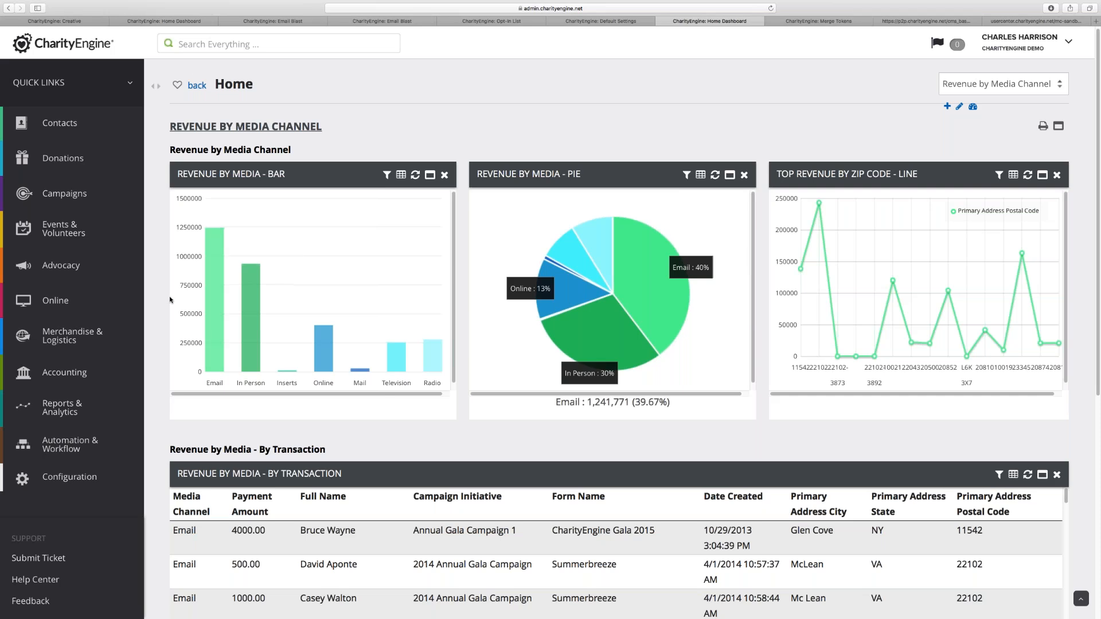
scroll(167, 304, "down", 6)
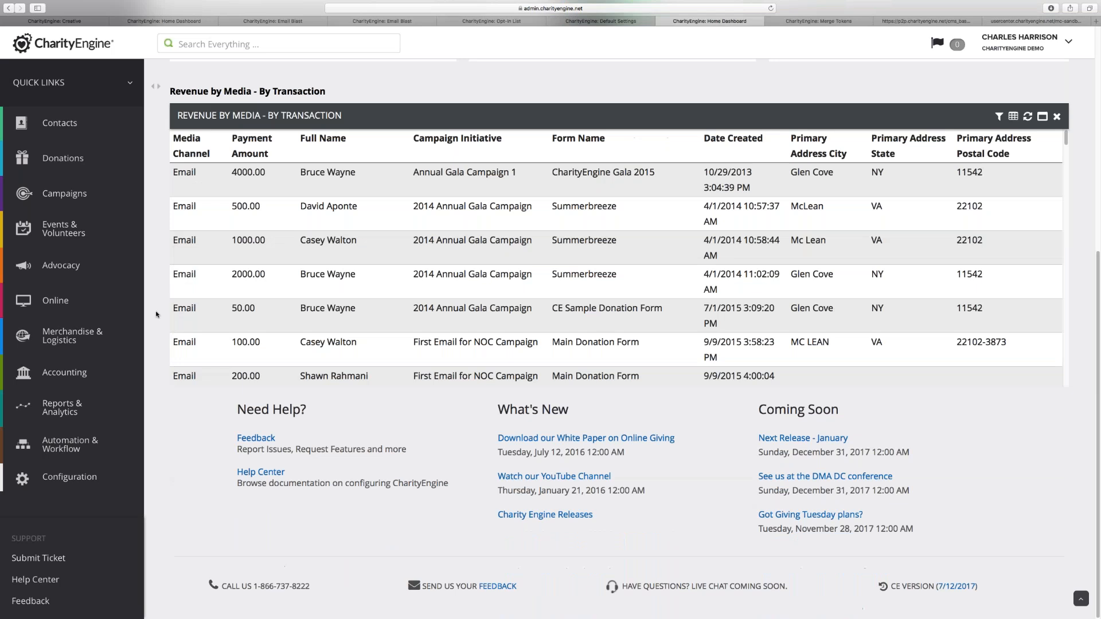